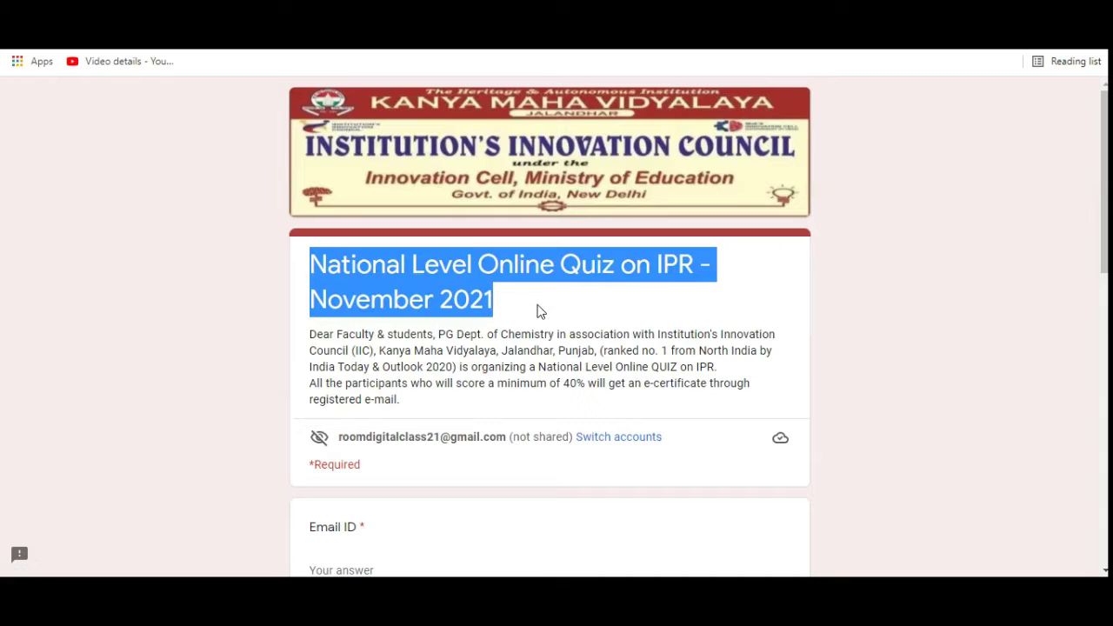
Read the quiz introduction, including the minimum score required for the e-certificate
click(537, 311)
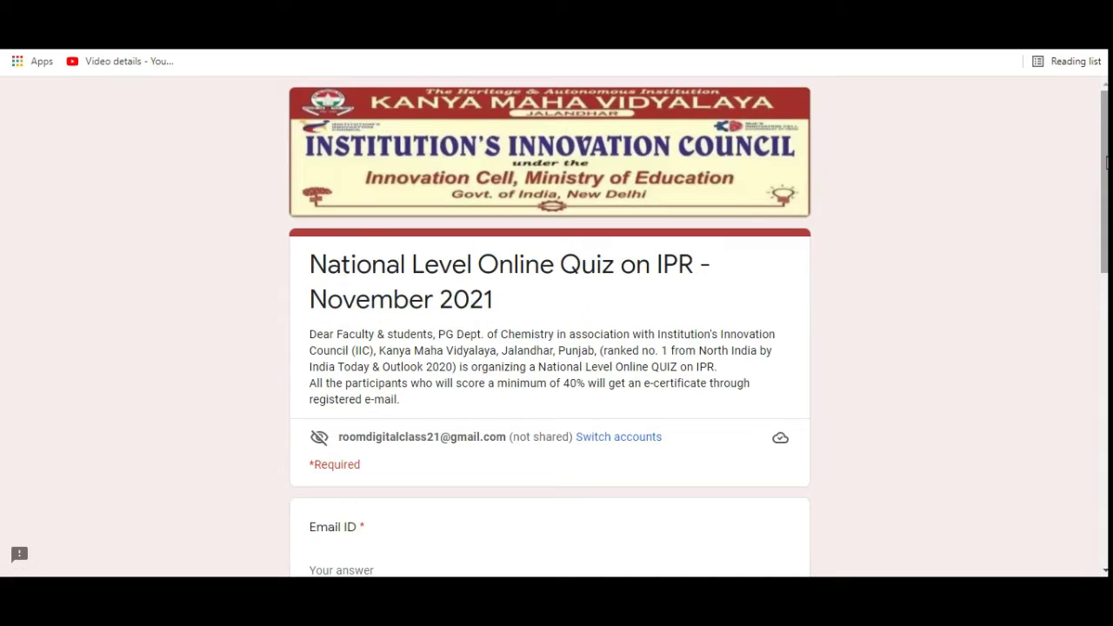
scroll(1104, 174, down, 2)
scroll(549, 327, down, 1)
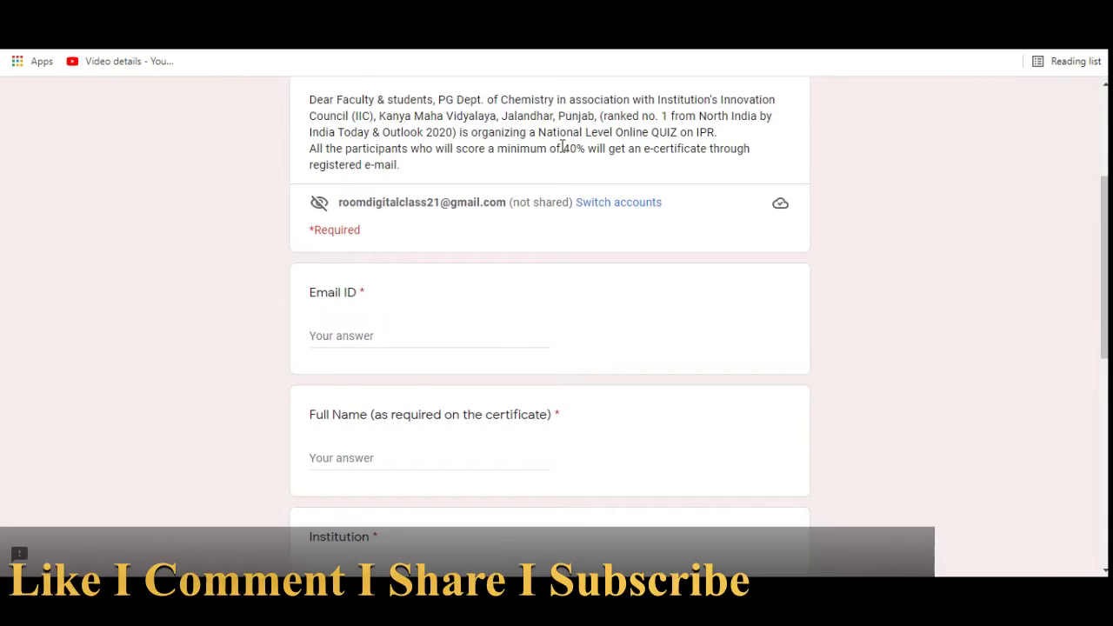
drag(563, 149, 757, 168)
click(808, 173)
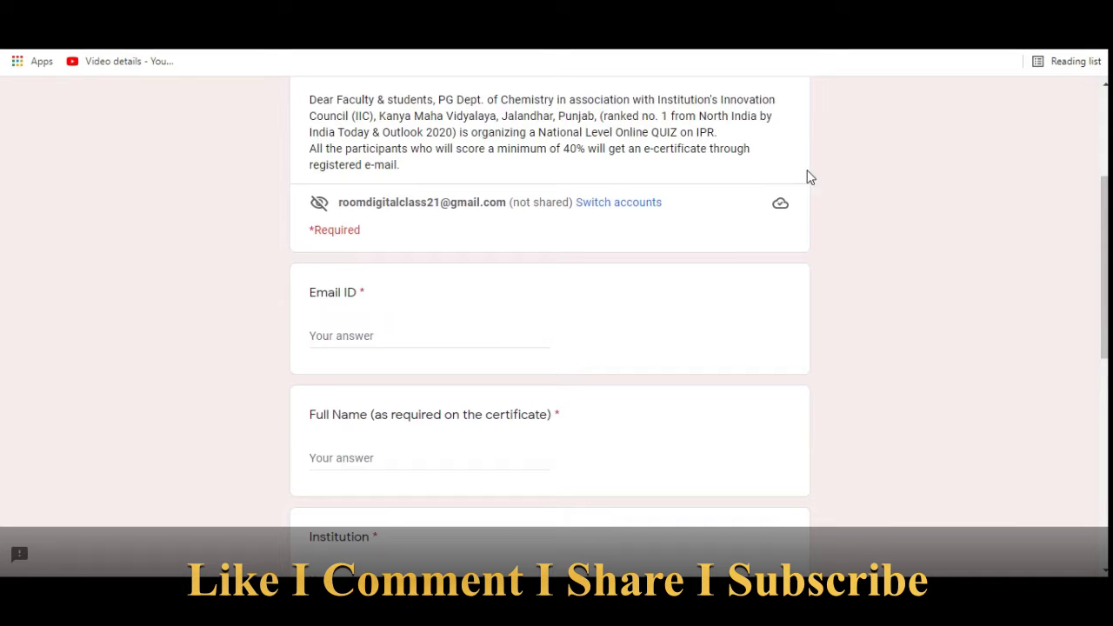
Fill in the participant's email ID, full name and phone number from the saved autofill entry
drag(1106, 244, 1106, 313)
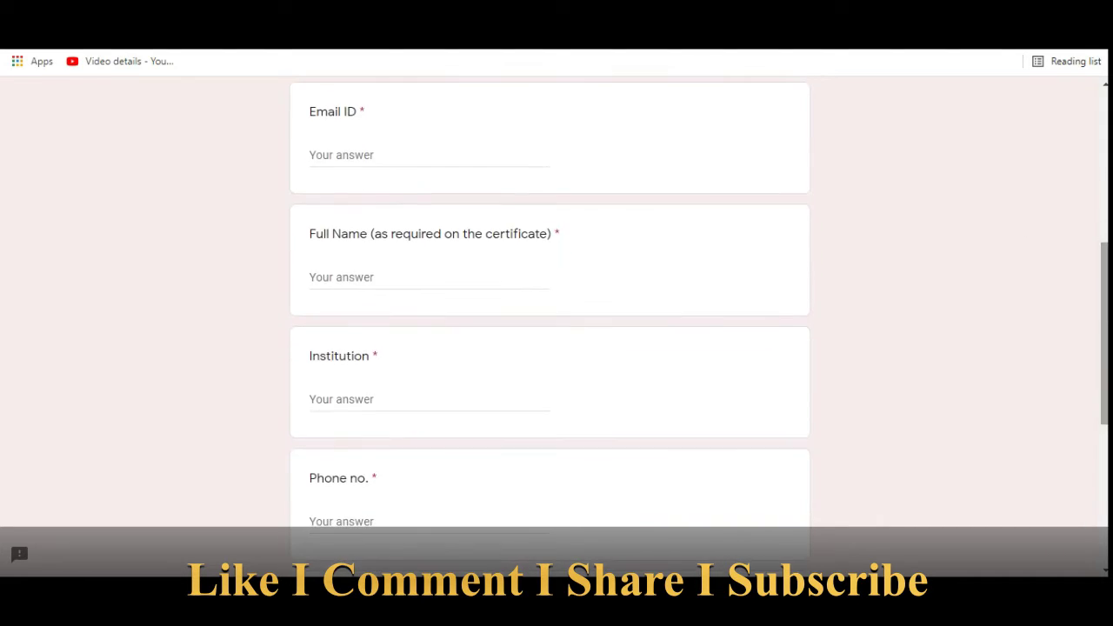
click(329, 154)
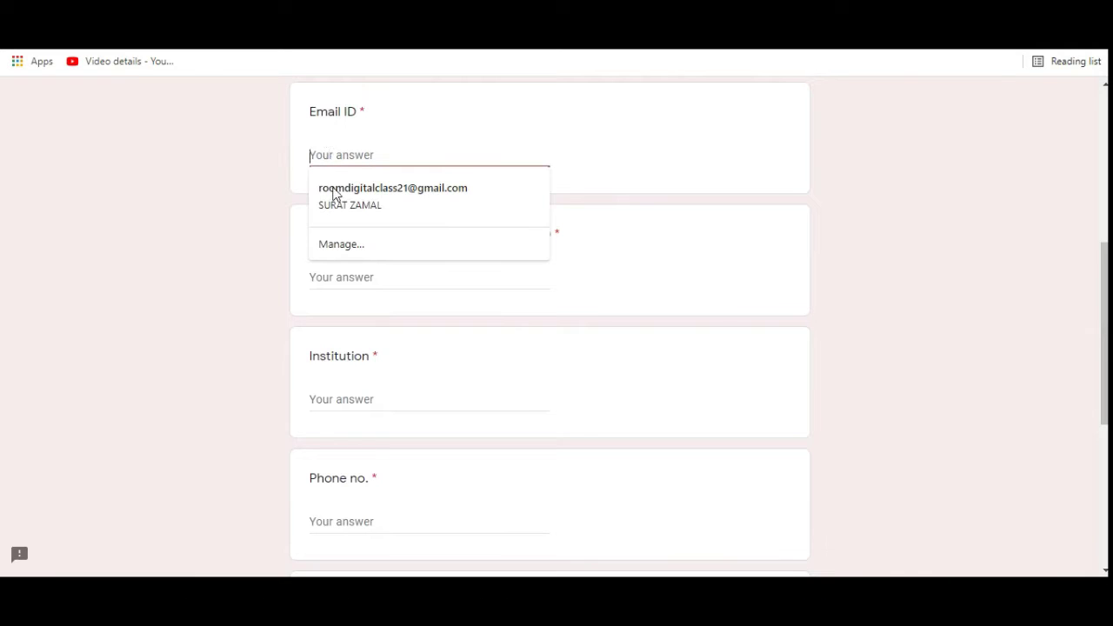
click(343, 200)
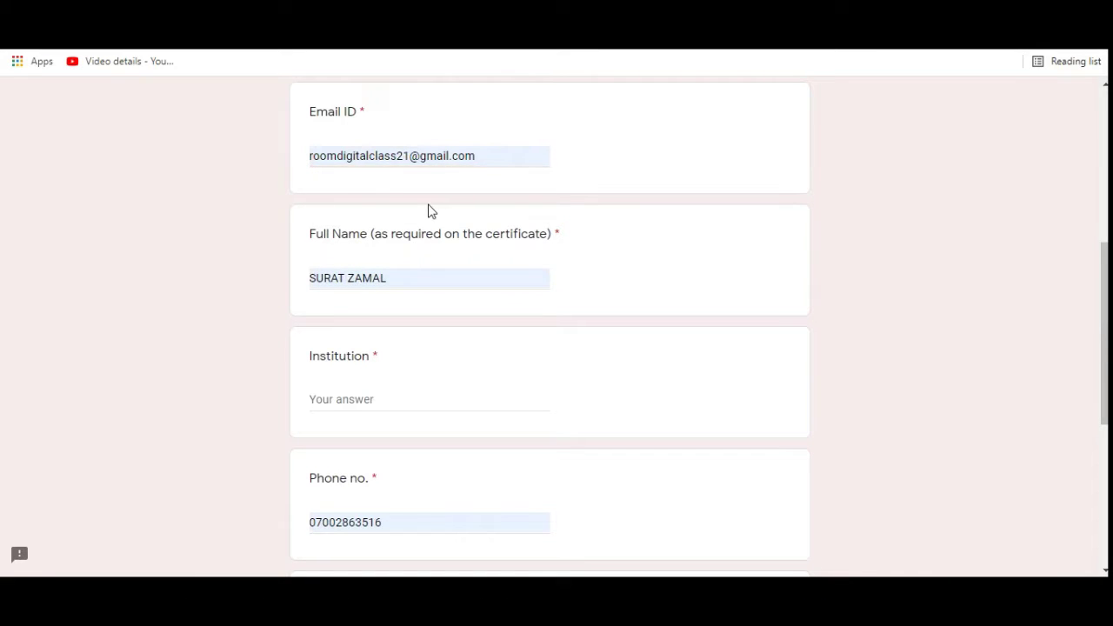
Enter USTM as the participant's institution
scroll(430, 211, down, 2)
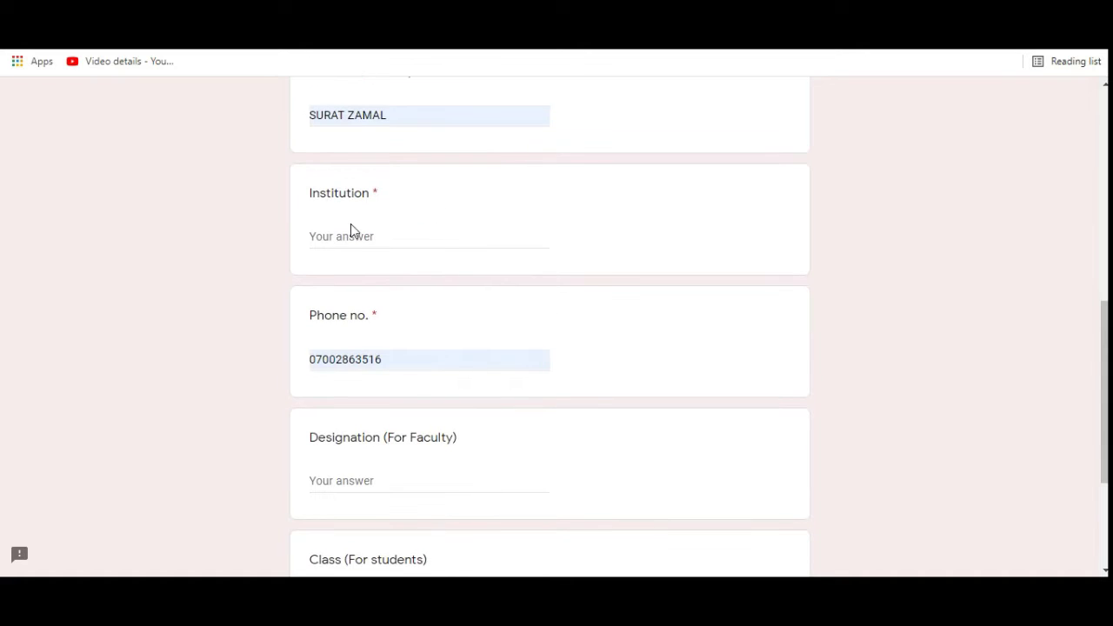
click(349, 236)
text(USTM)
click(393, 276)
Enter Student as the answer to Designation (For Faculty)
scroll(393, 275, down, 2)
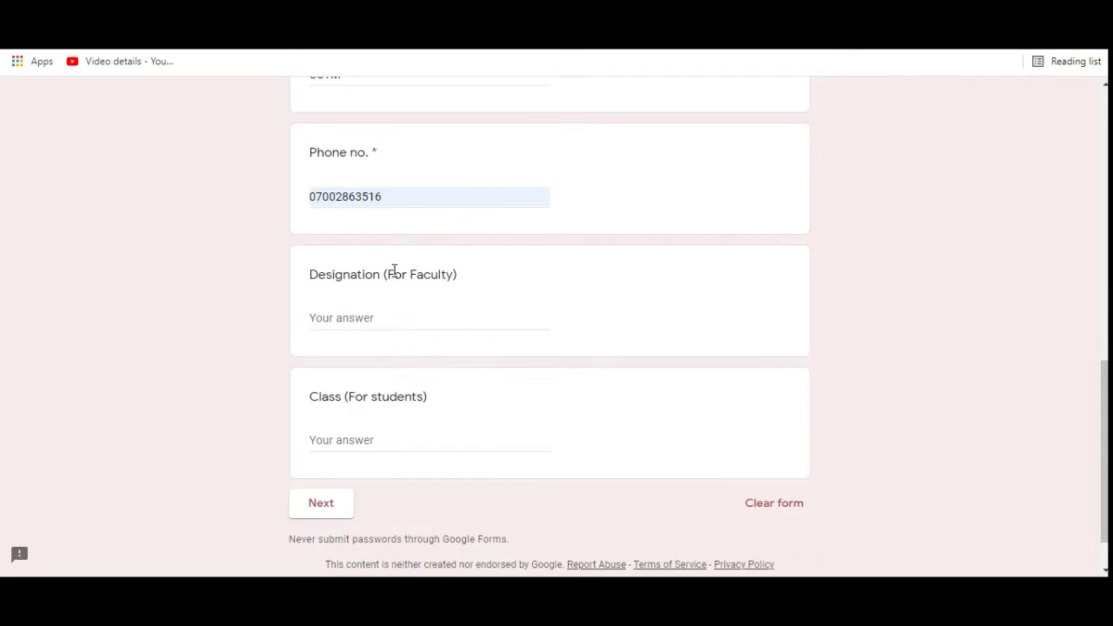
click(379, 324)
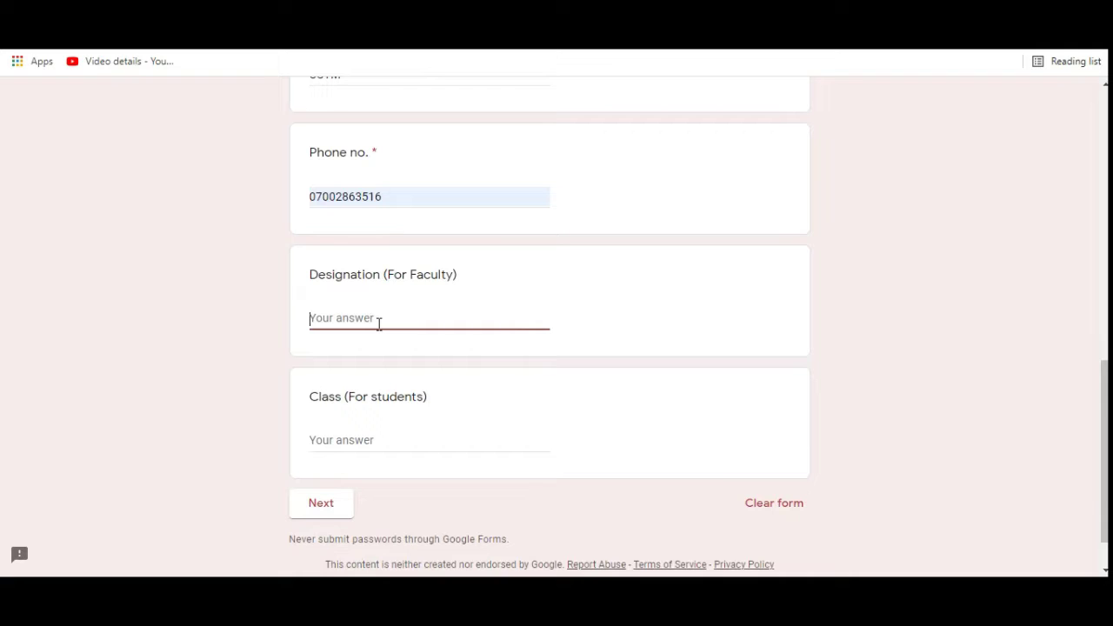
text(St)
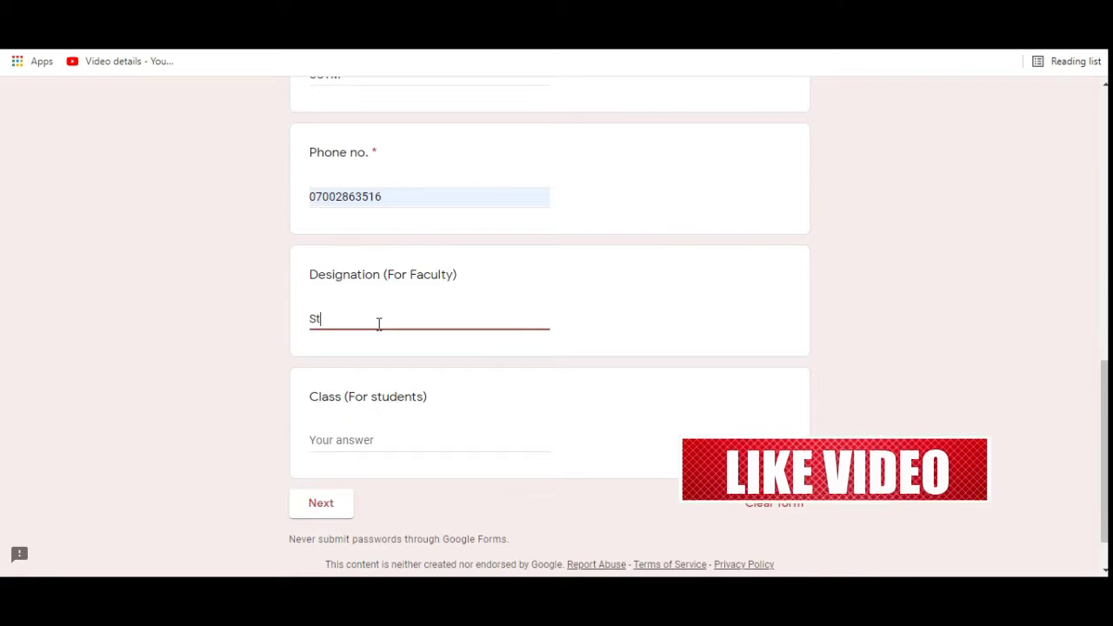
text(udent)
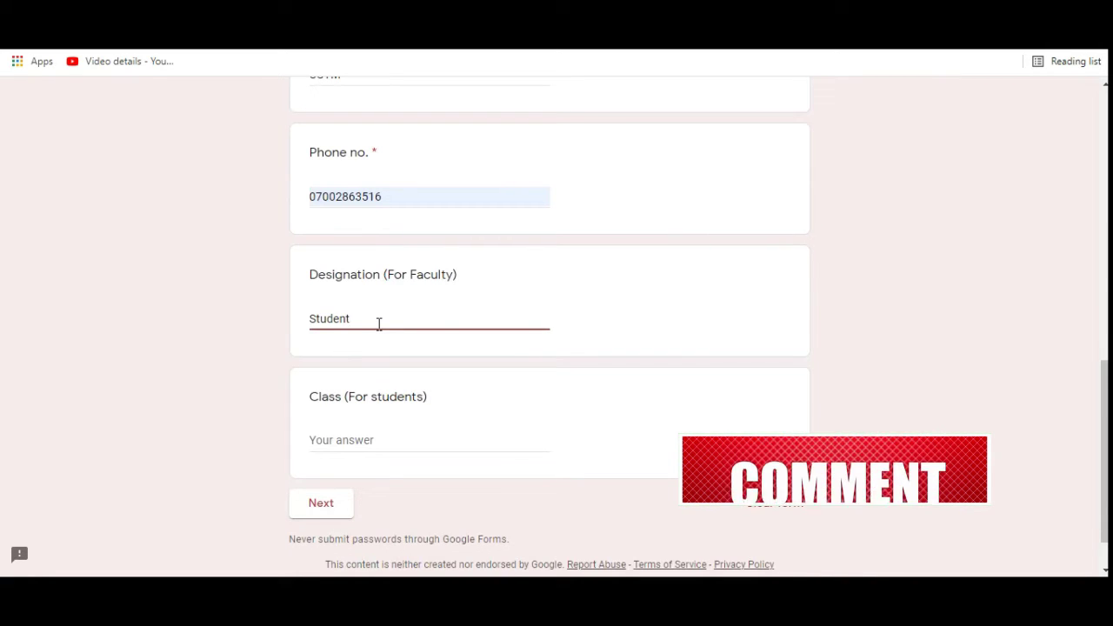
click(363, 360)
Enter PG as the class and continue to the quiz section of the form
scroll(363, 360, down, 1)
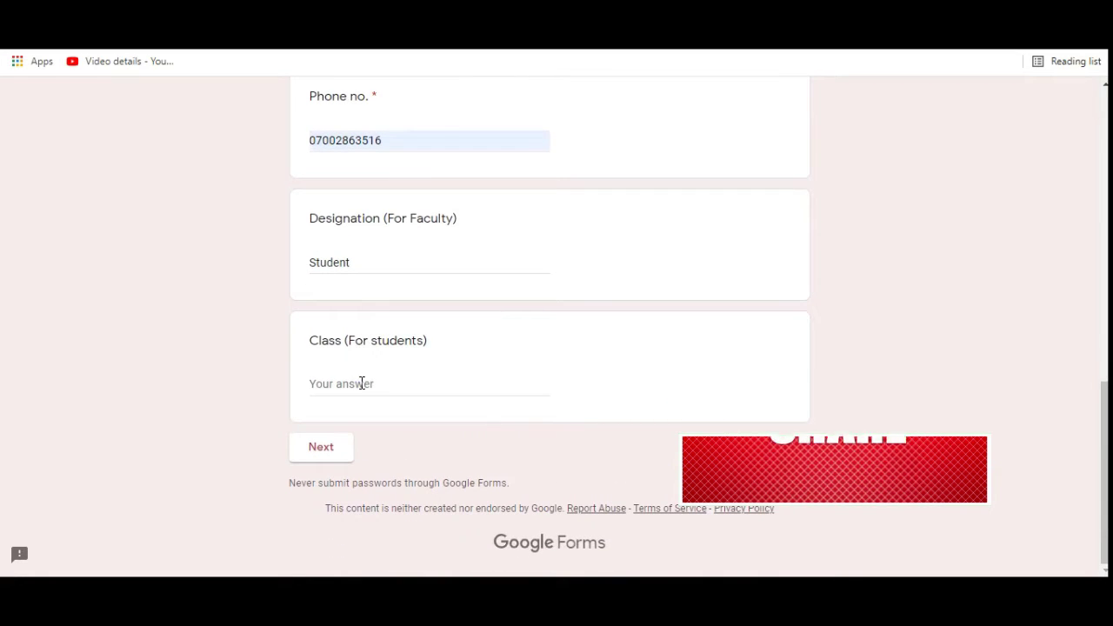
click(359, 382)
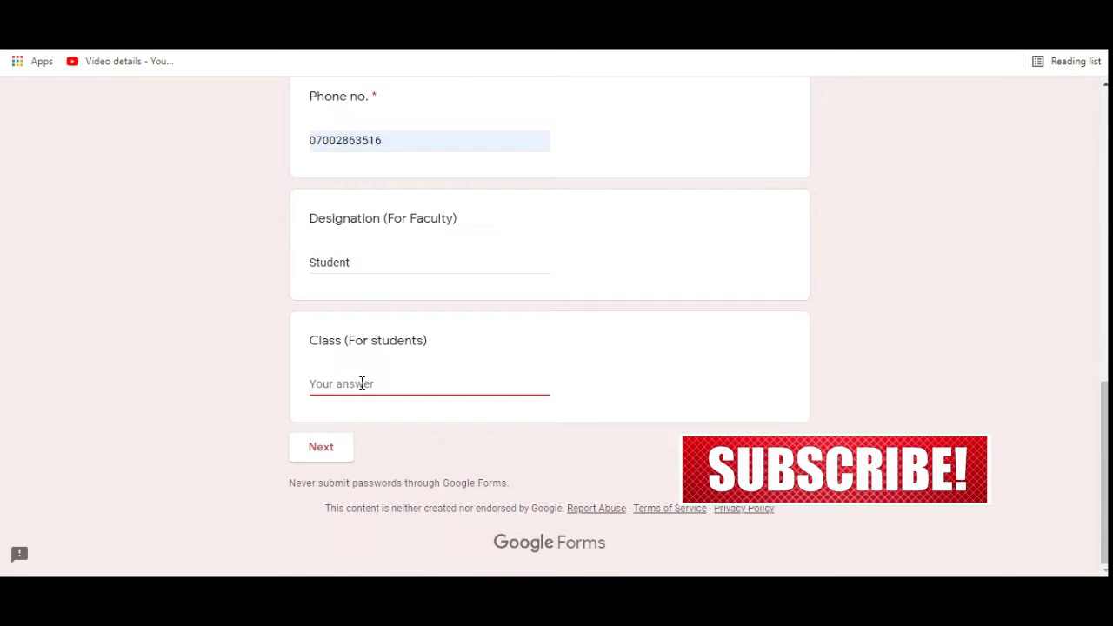
text(PG)
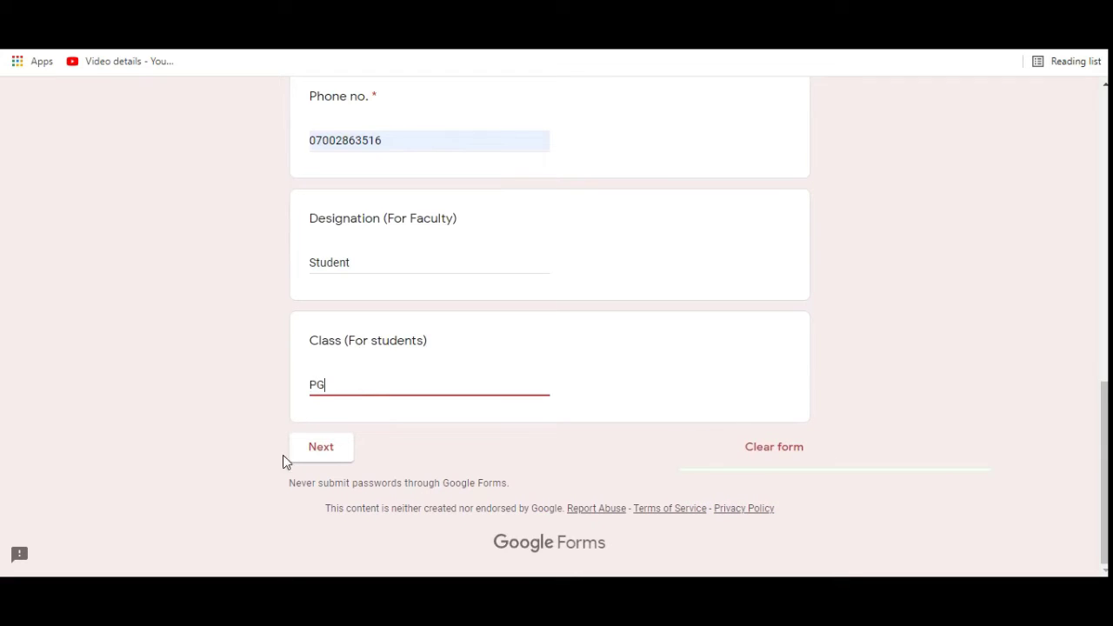
click(322, 448)
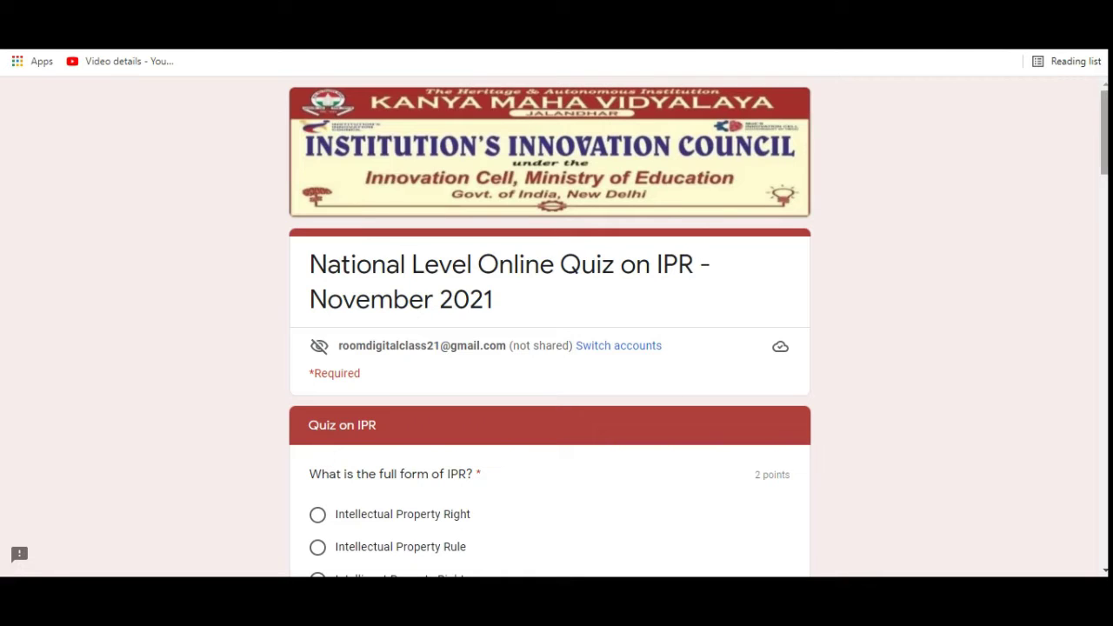
Answer the question on the full form of IPR with Intellectual Property Right
scroll(1104, 130, down, 1)
scroll(1105, 130, down, 4)
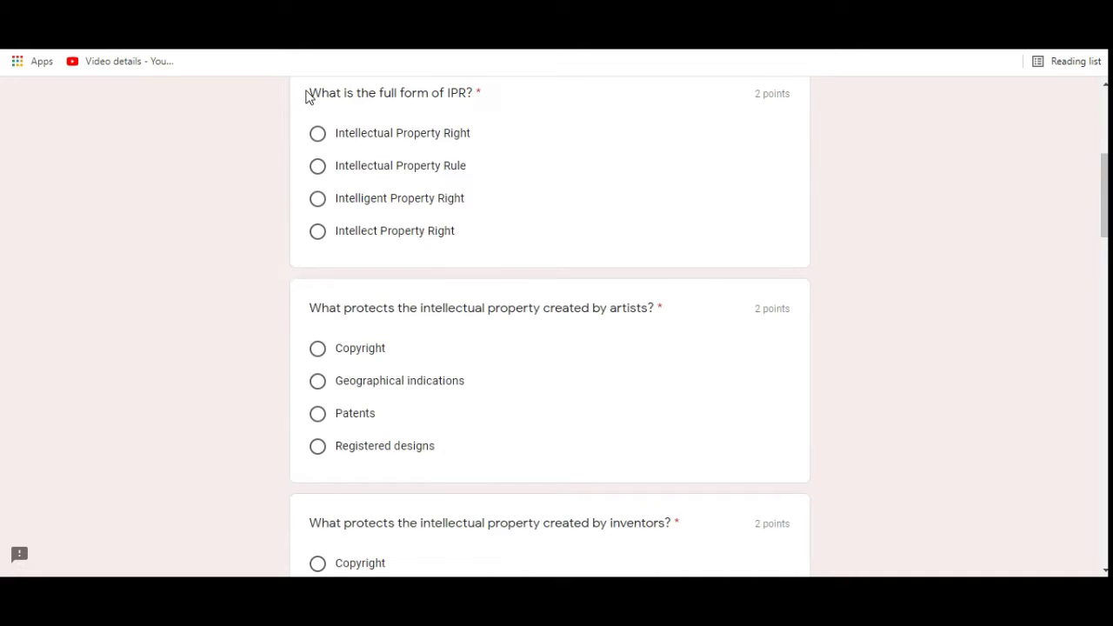
drag(306, 98, 477, 98)
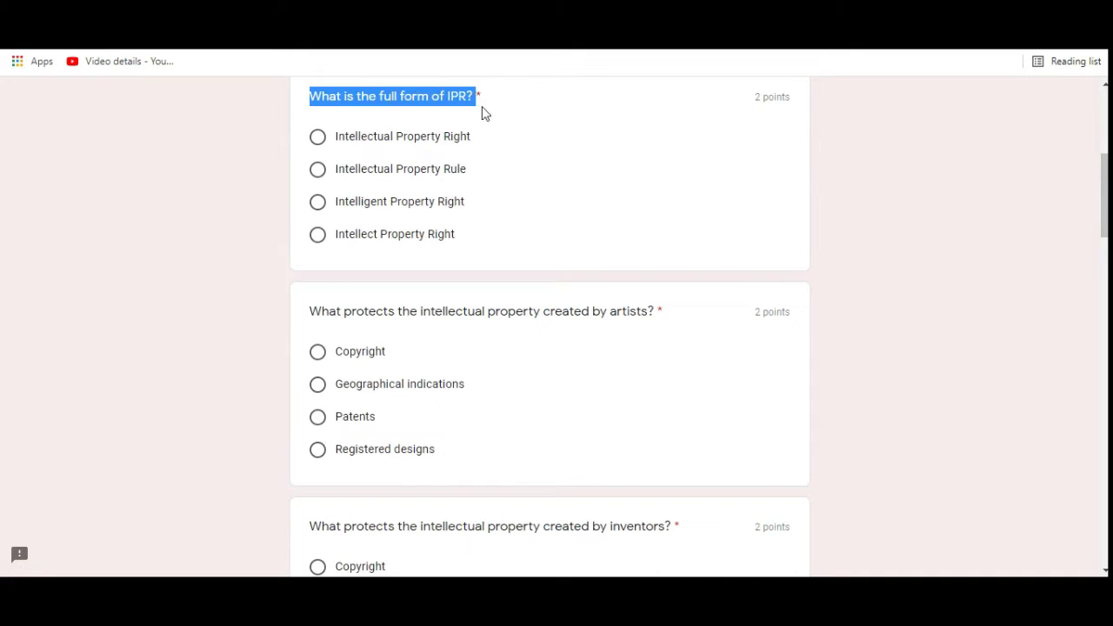
click(488, 114)
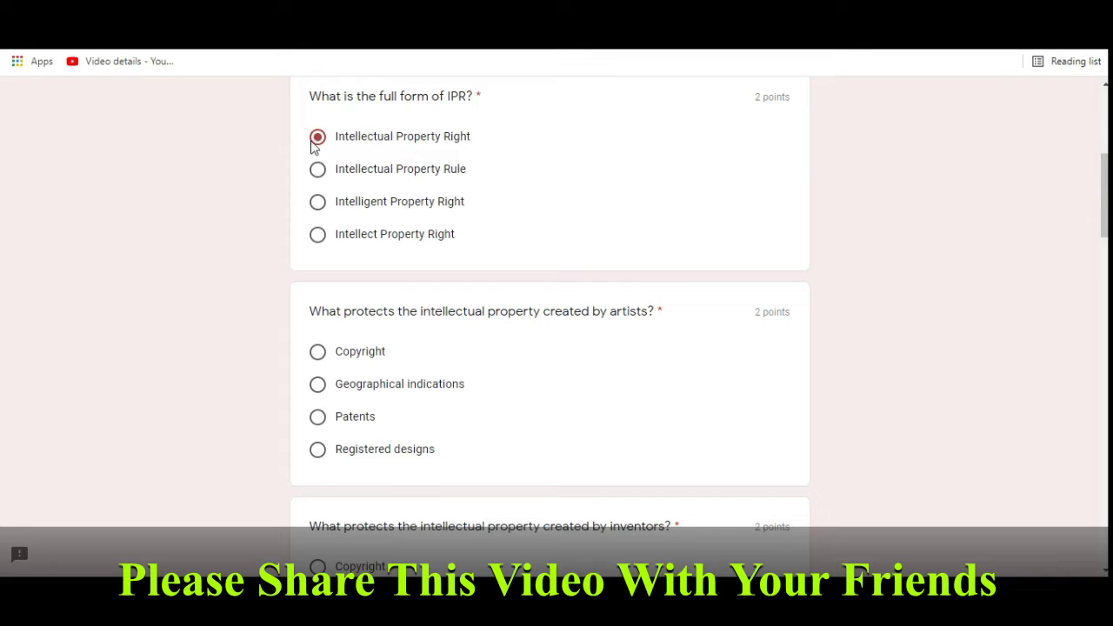
Choose Copyright as what protects the intellectual property created by artists
scroll(341, 150, down, 3)
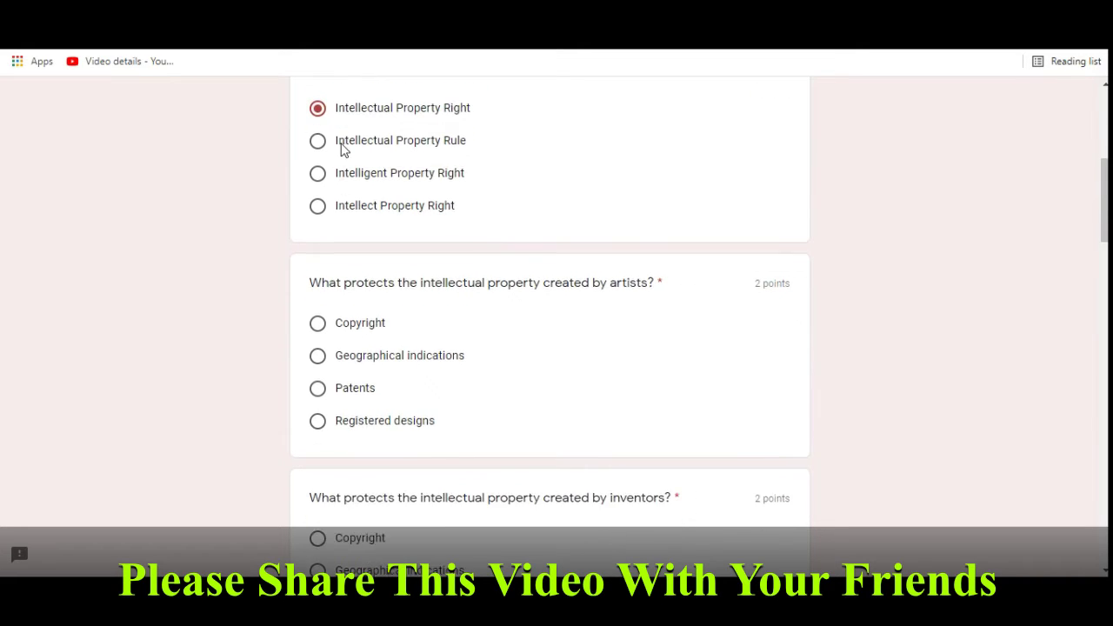
scroll(341, 149, up, 1)
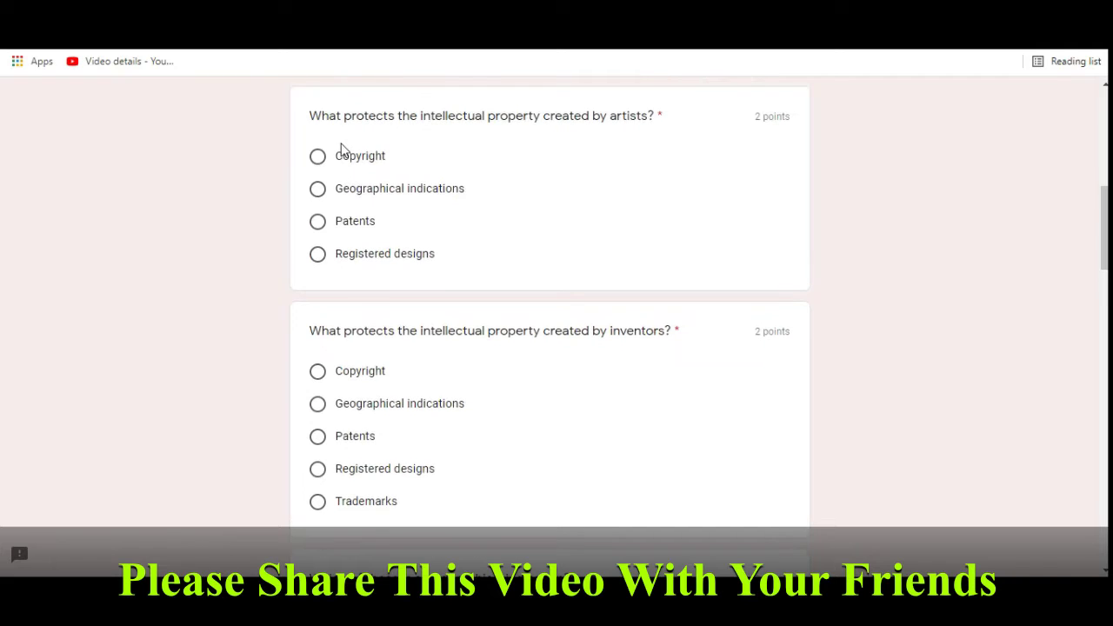
drag(307, 117, 658, 120)
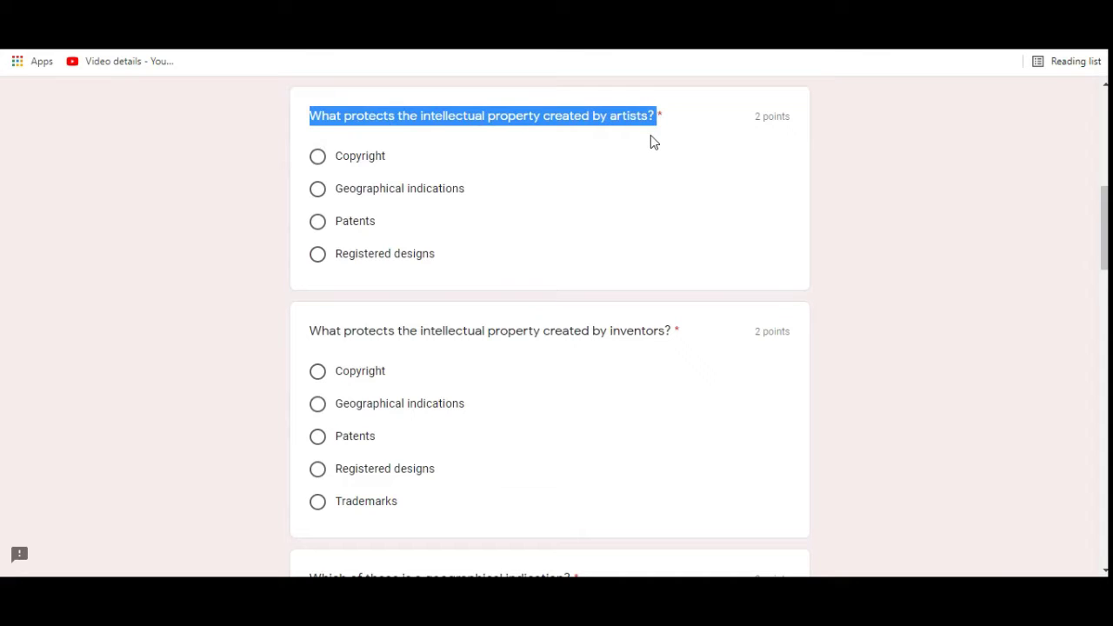
click(651, 135)
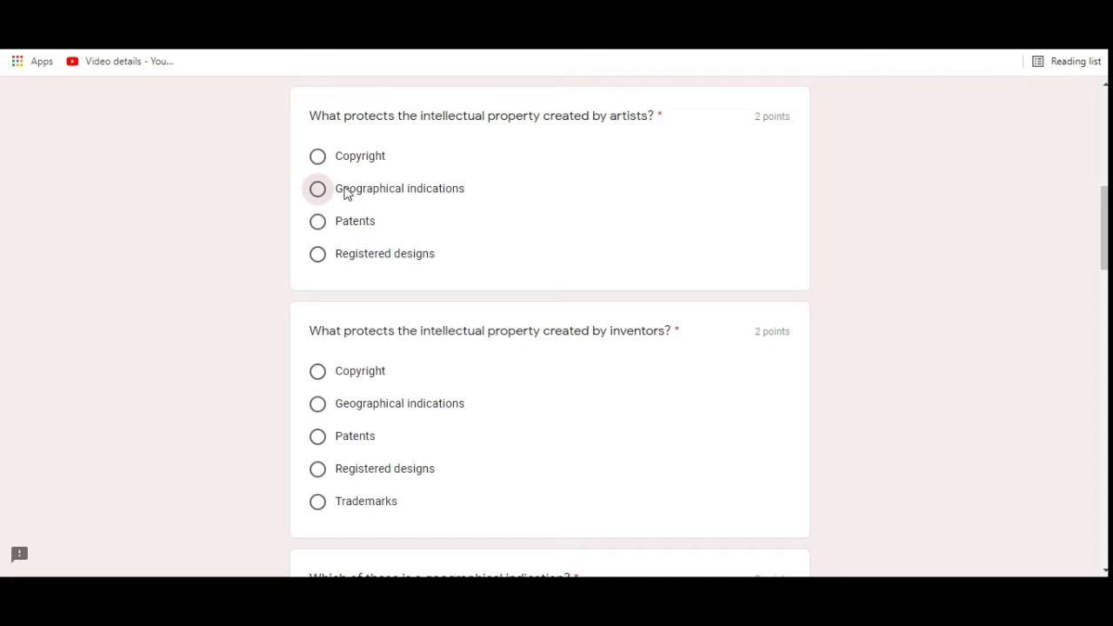
click(319, 159)
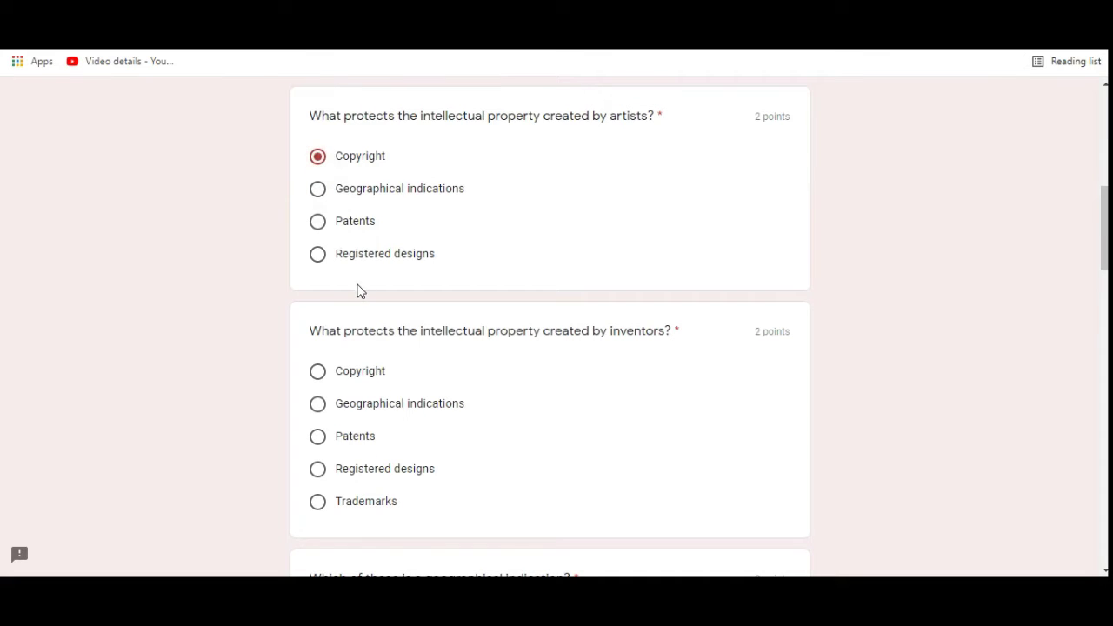
Choose Geographical indications as what protects the intellectual property created by inventors
drag(306, 338, 689, 343)
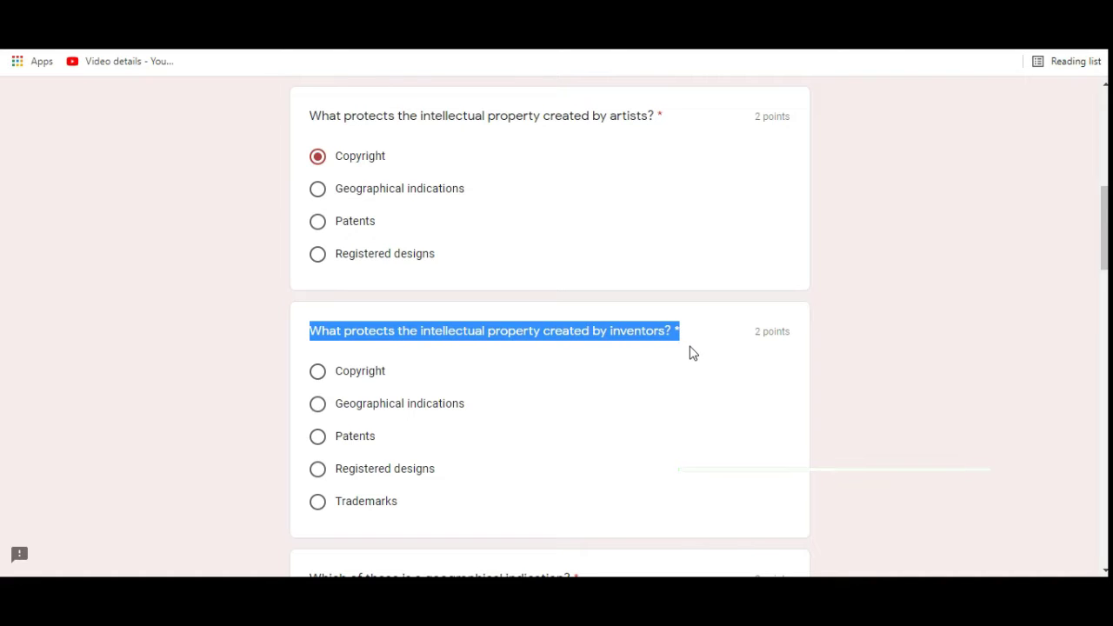
click(693, 353)
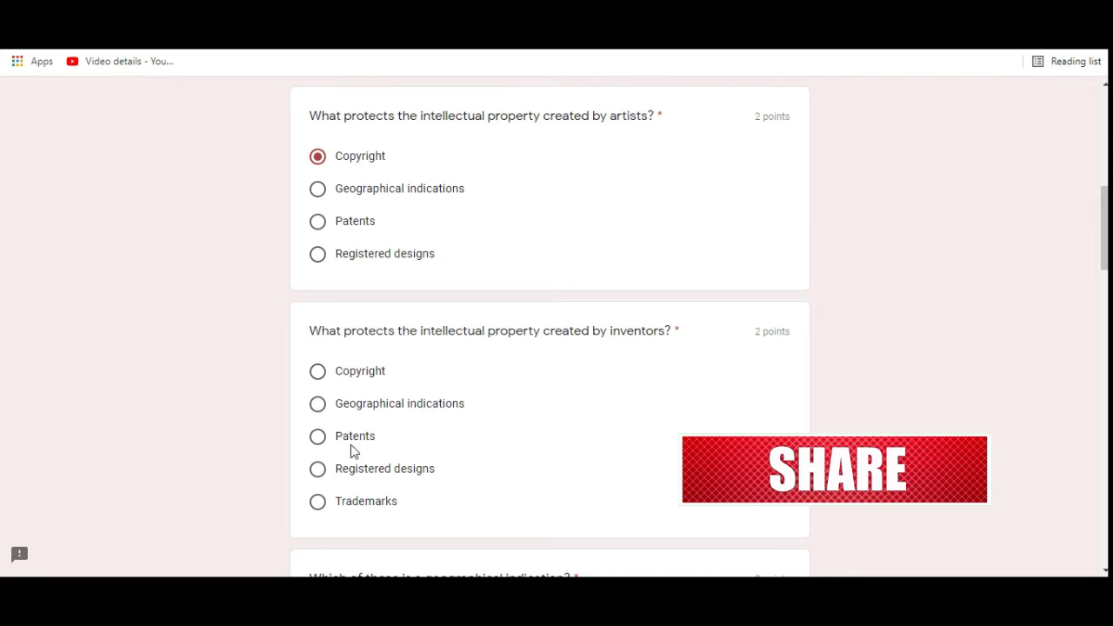
click(317, 407)
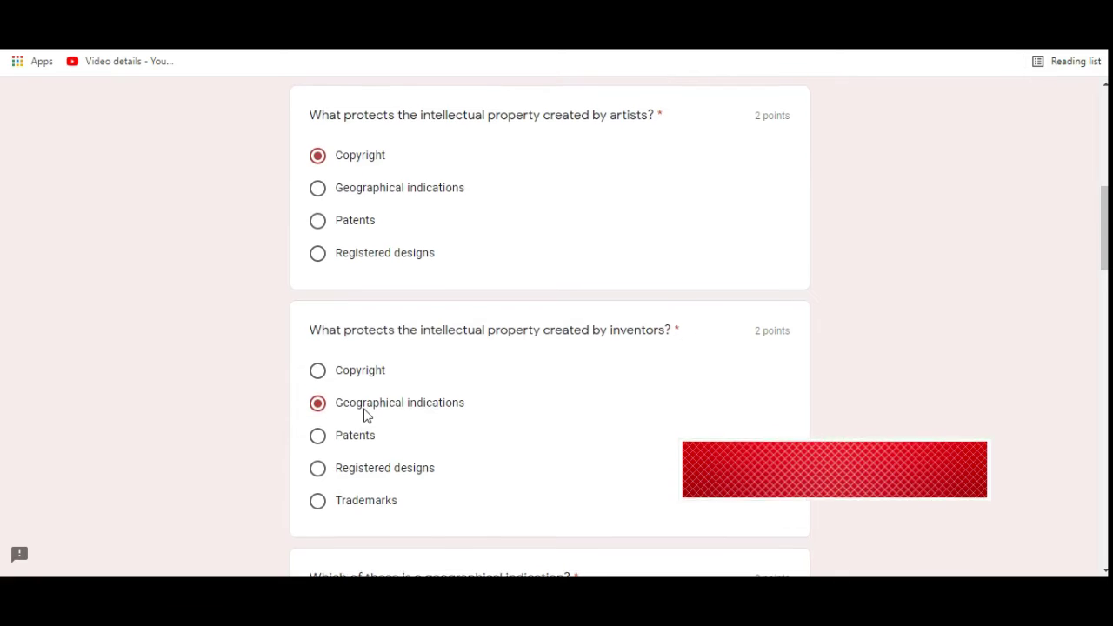
Answer the question asking which item is a geographical indication with Champagne
scroll(365, 414, down, 5)
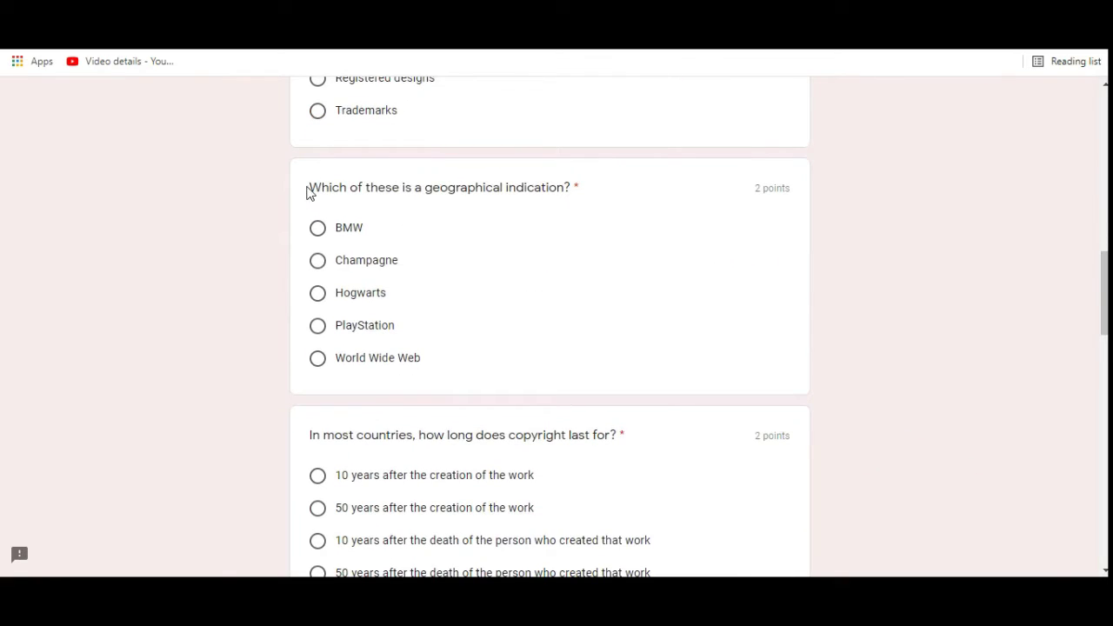
drag(307, 193, 576, 193)
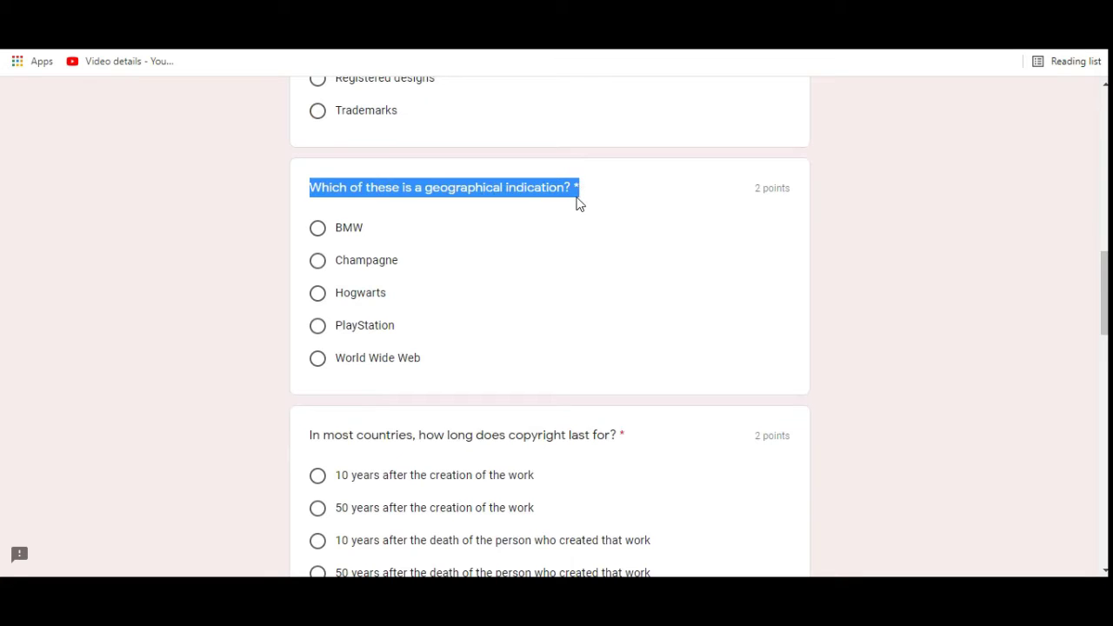
click(579, 204)
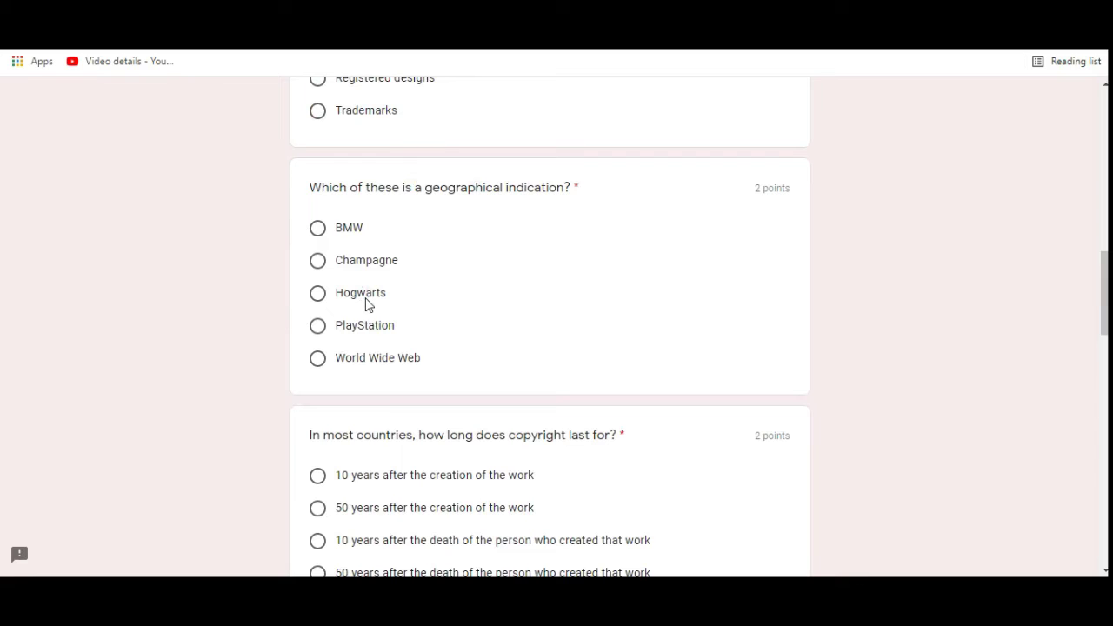
click(317, 263)
Answer how long copyright lasts in most countries with 50 years after the death of the person who created that work
scroll(365, 274, down, 3)
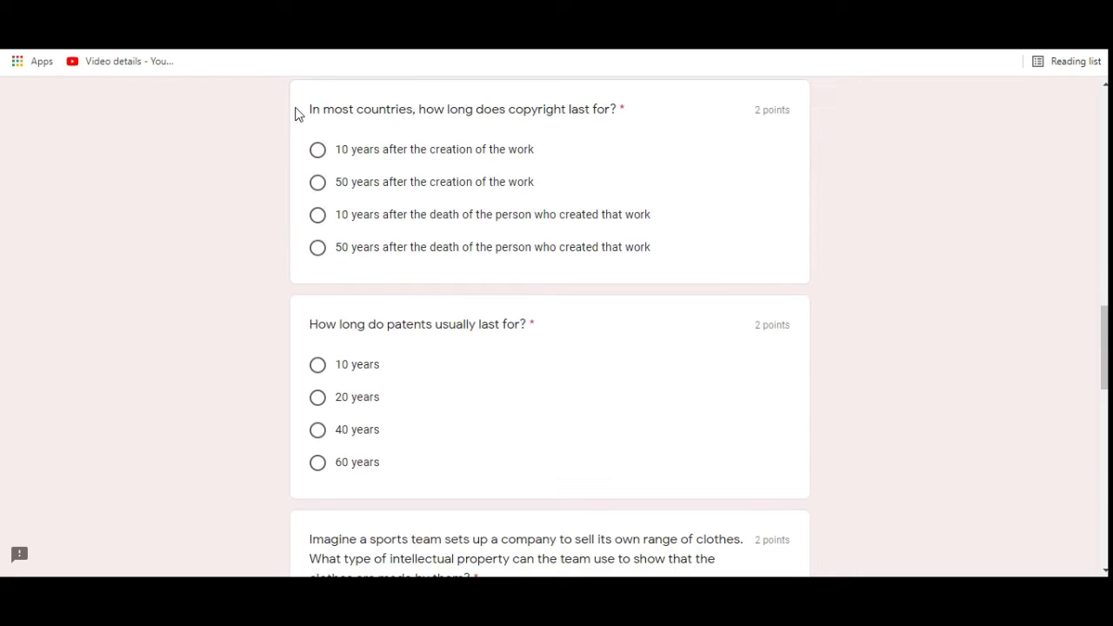
drag(298, 111, 621, 110)
click(622, 139)
click(320, 251)
Answer the question on how long patents usually last with 20 years
scroll(372, 262, down, 2)
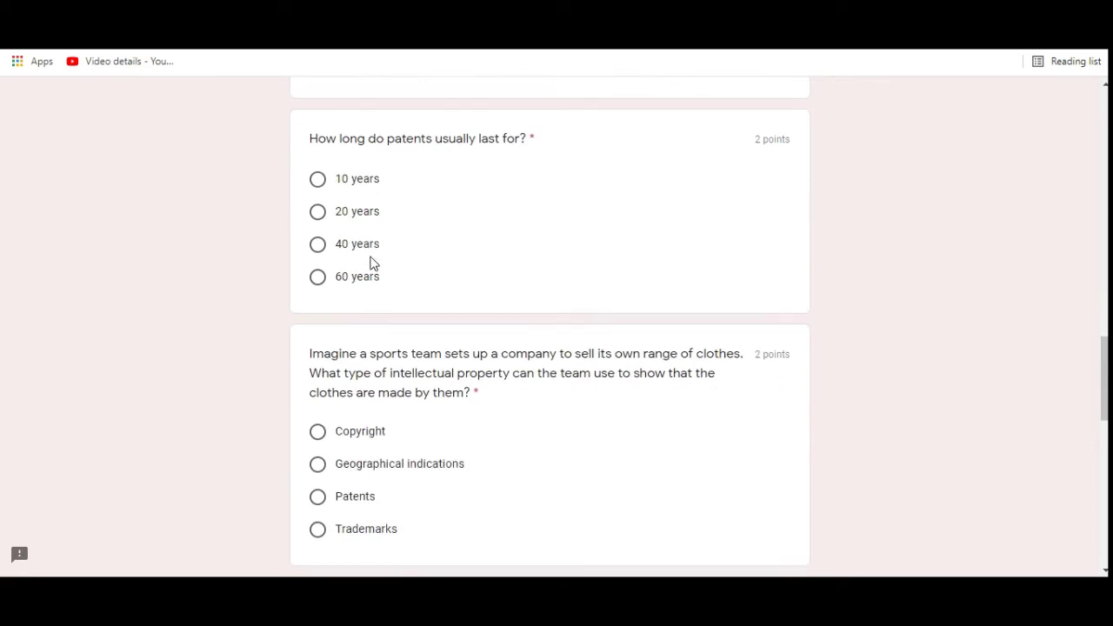
drag(309, 129, 539, 142)
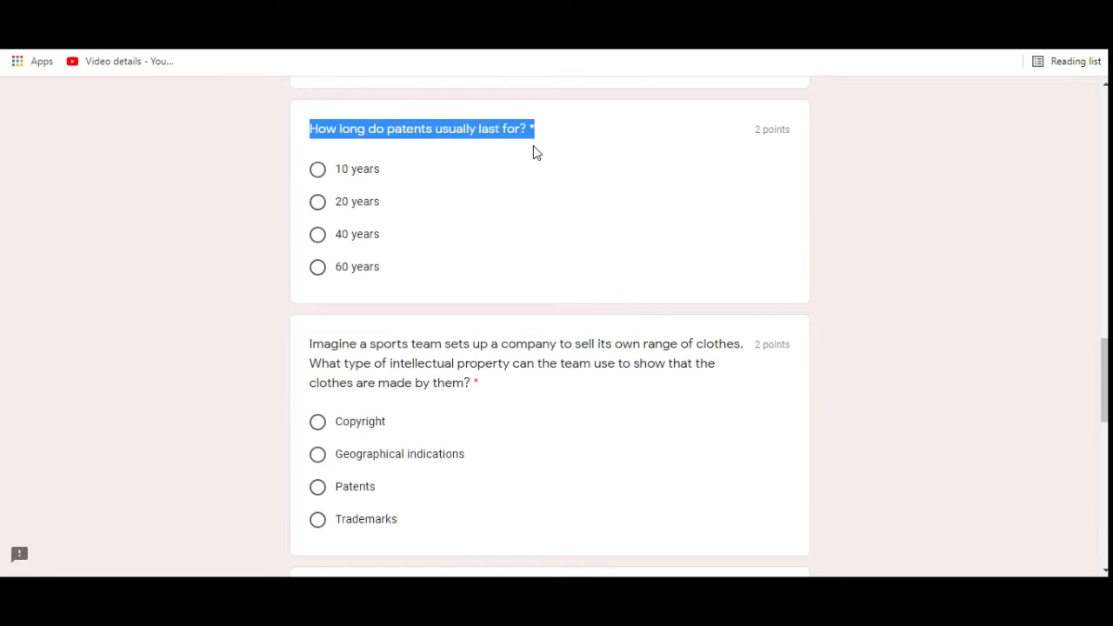
click(533, 152)
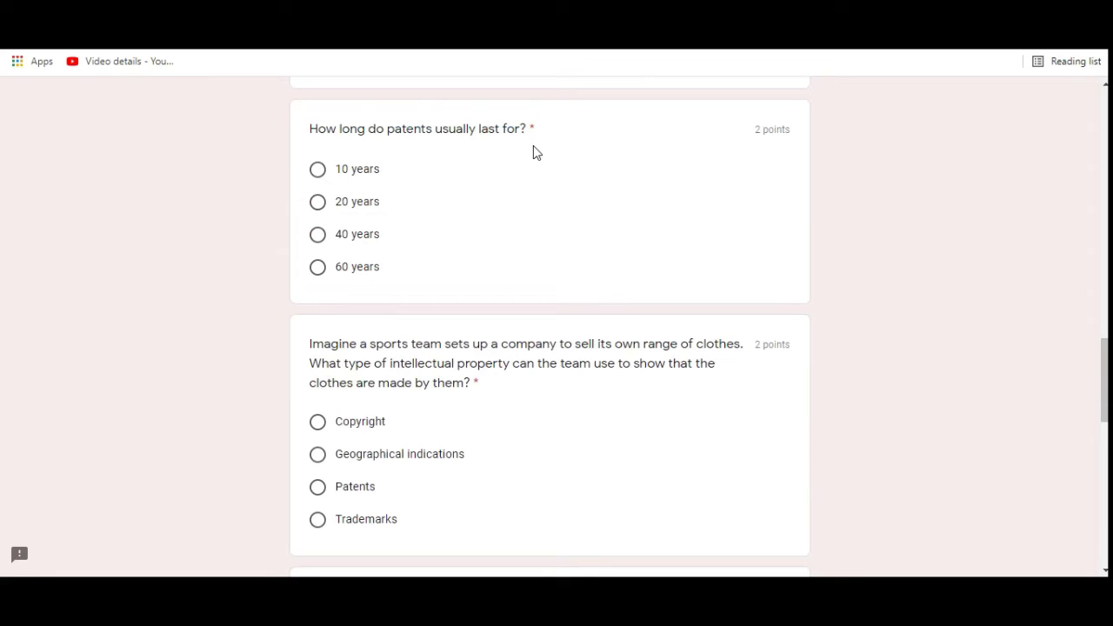
click(317, 202)
Answer the question on how a sports team can show that the clothes are made by them with Trademarks
scroll(352, 211, down, 5)
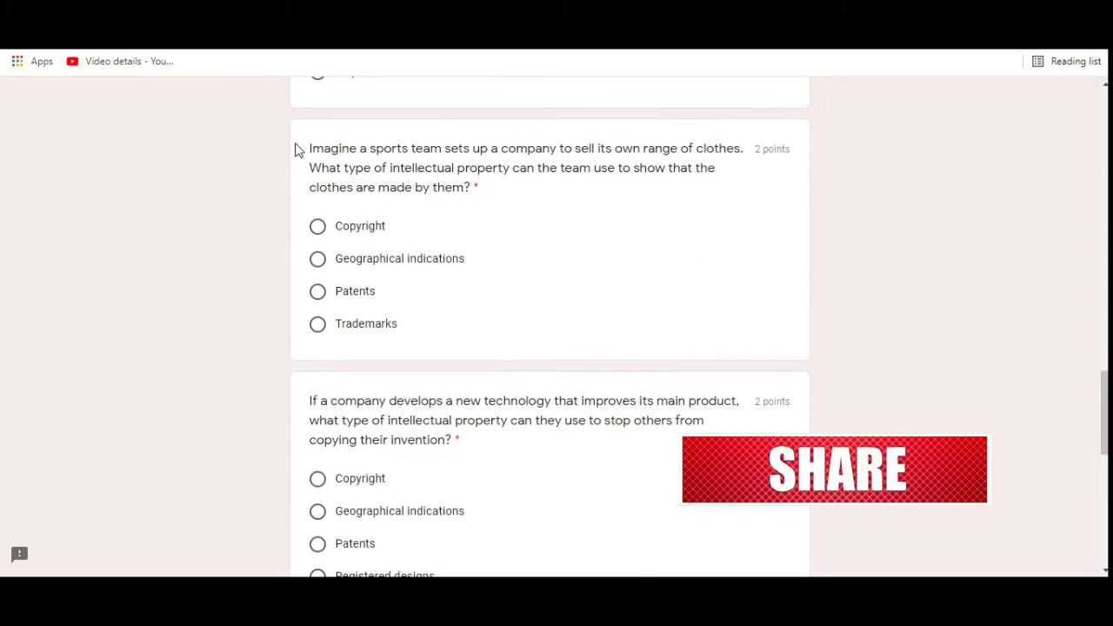
drag(311, 149, 478, 188)
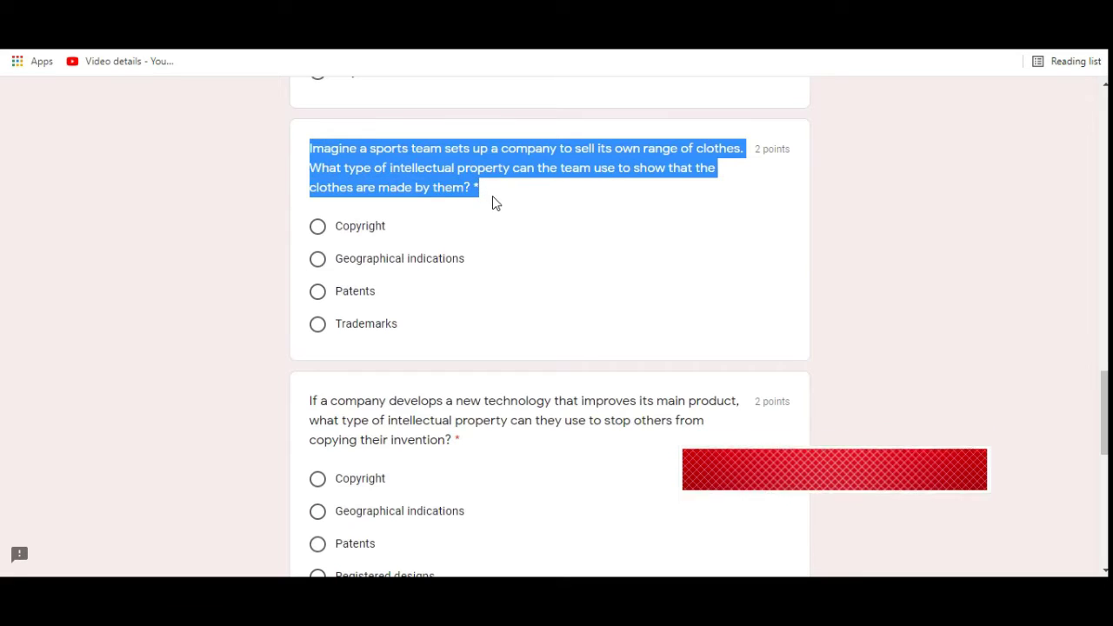
click(494, 203)
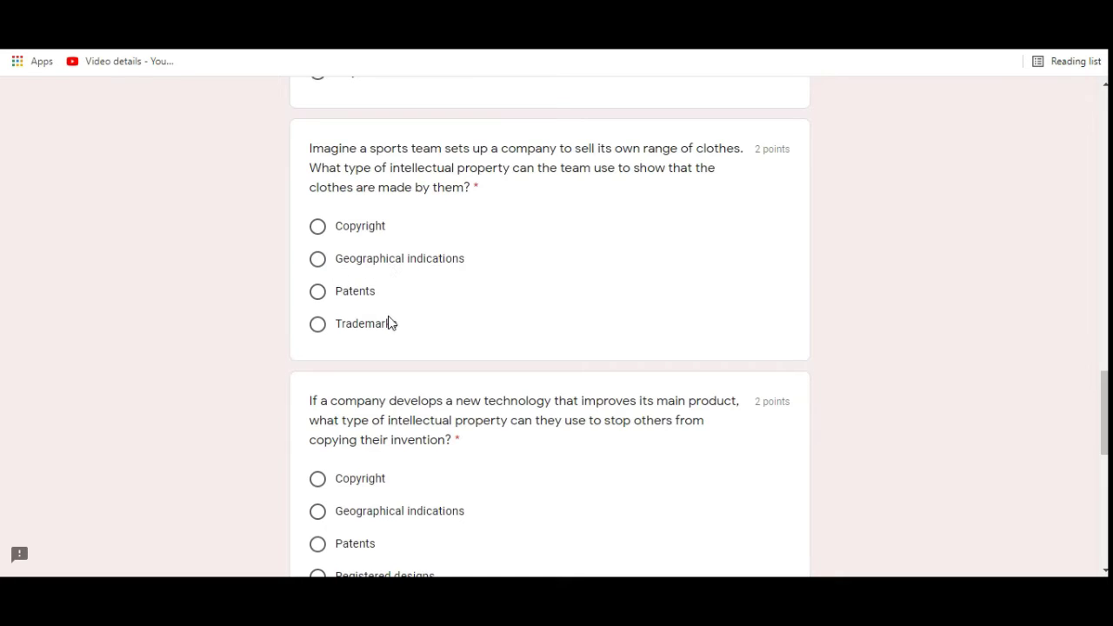
click(318, 327)
Choose Patents as what a company can use to stop others from copying its new technology
scroll(417, 325, down, 3)
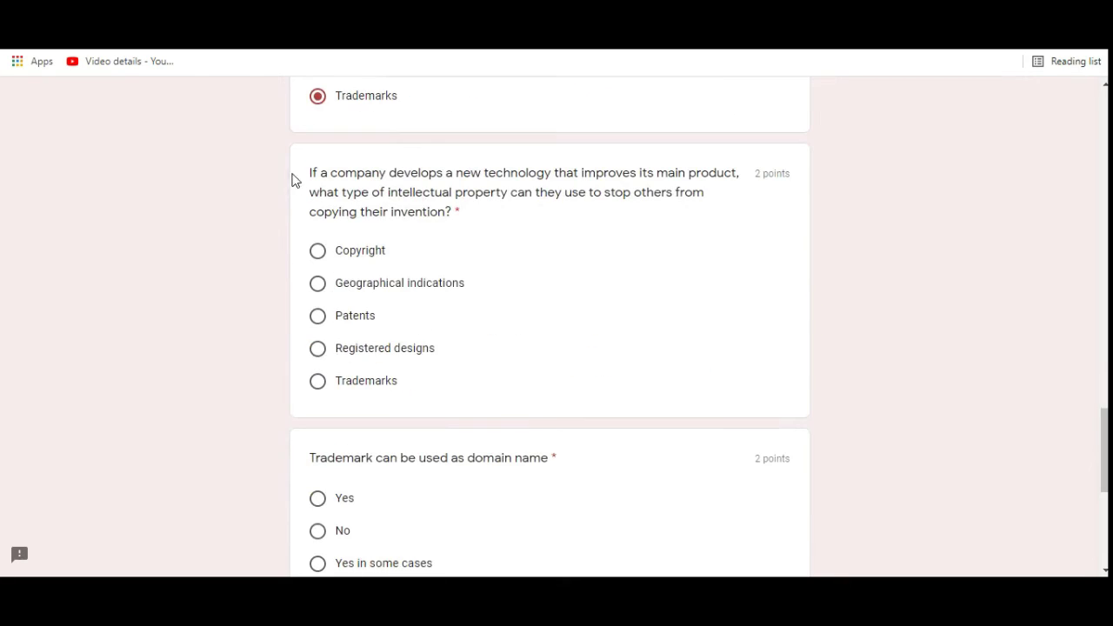
drag(309, 174, 453, 216)
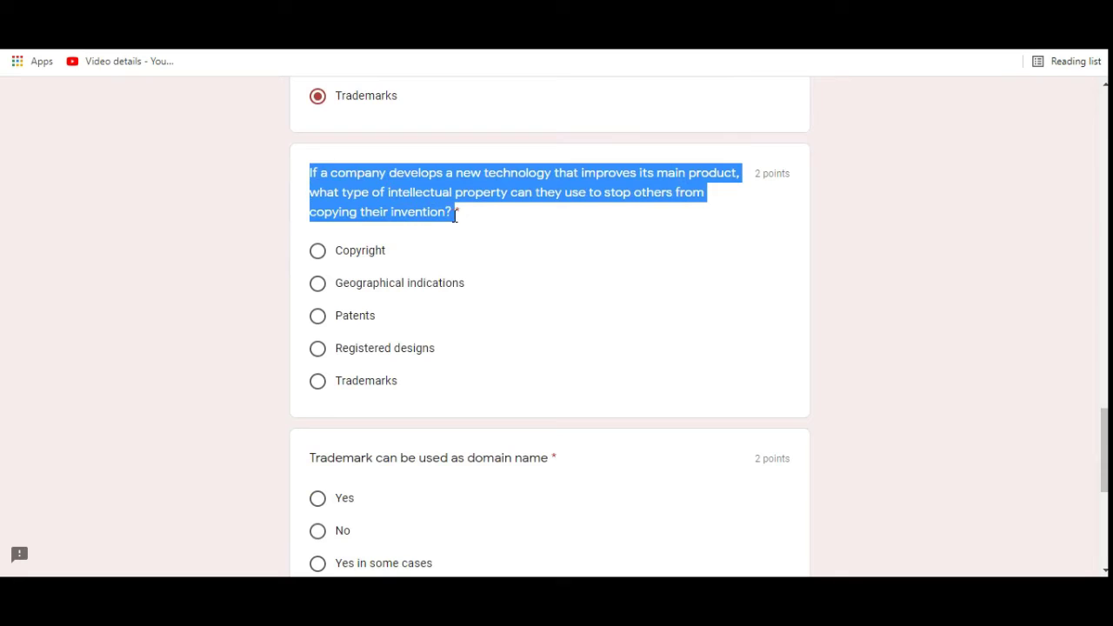
click(481, 224)
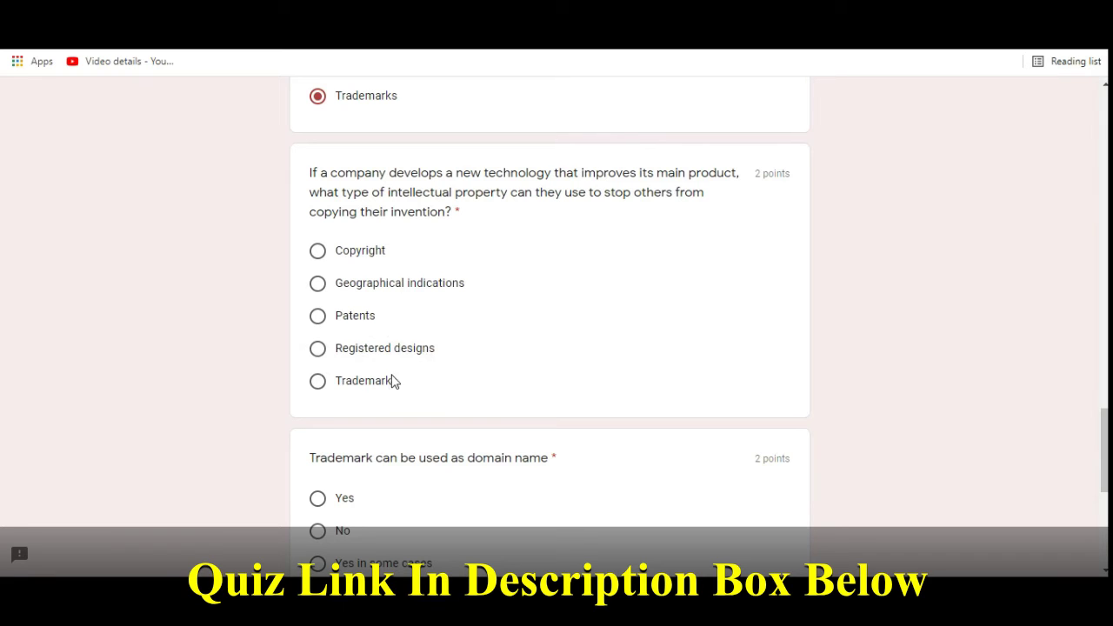
click(319, 317)
Answer Yes to whether a trademark can be used as a domain name
scroll(375, 316, down, 3)
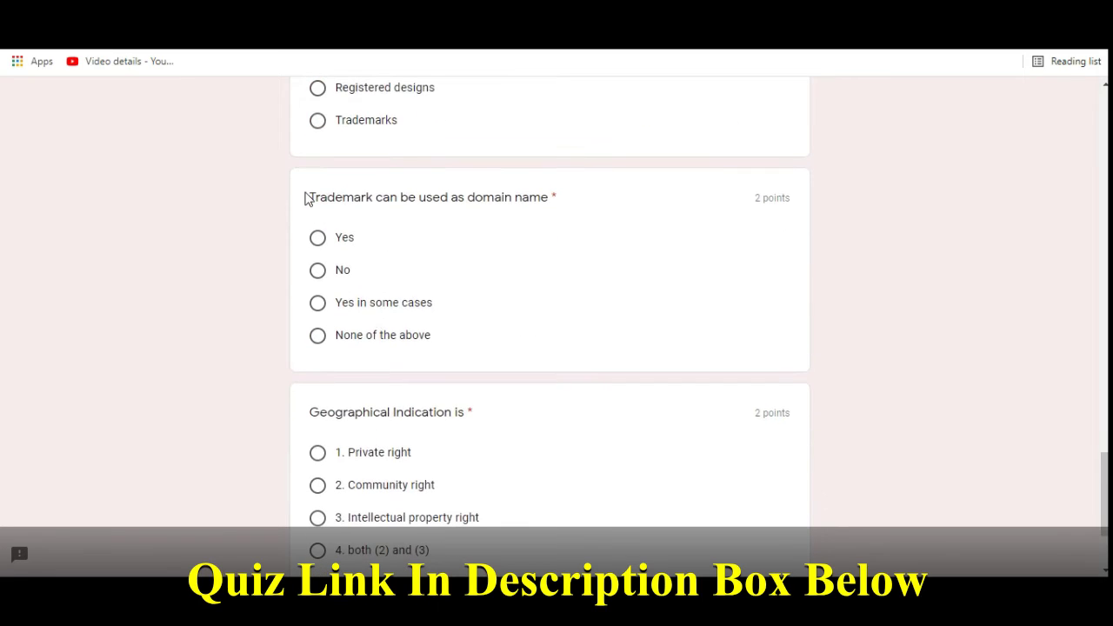
drag(310, 198, 566, 206)
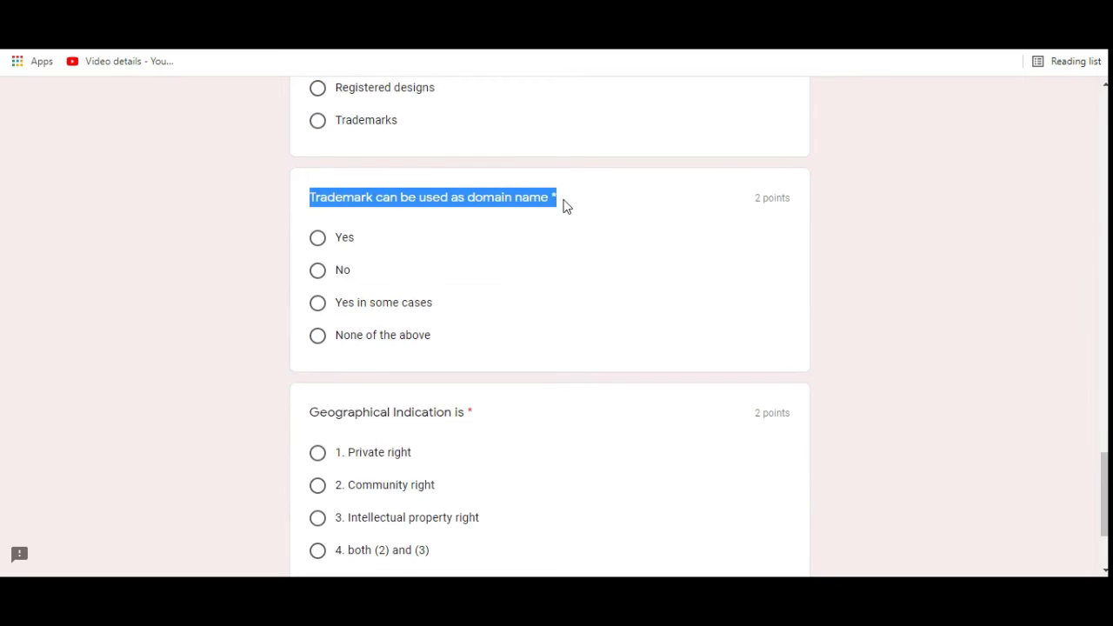
click(532, 228)
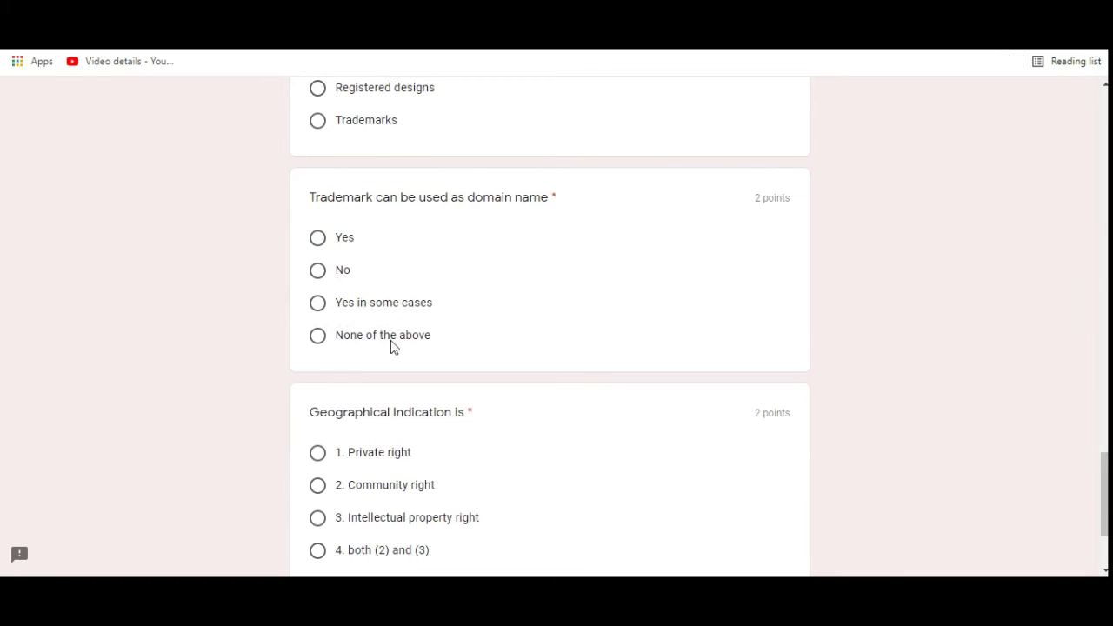
click(318, 240)
Answer what a Geographical Indication is with "4. both (2) and (3)" and submit the quiz
scroll(376, 250, down, 3)
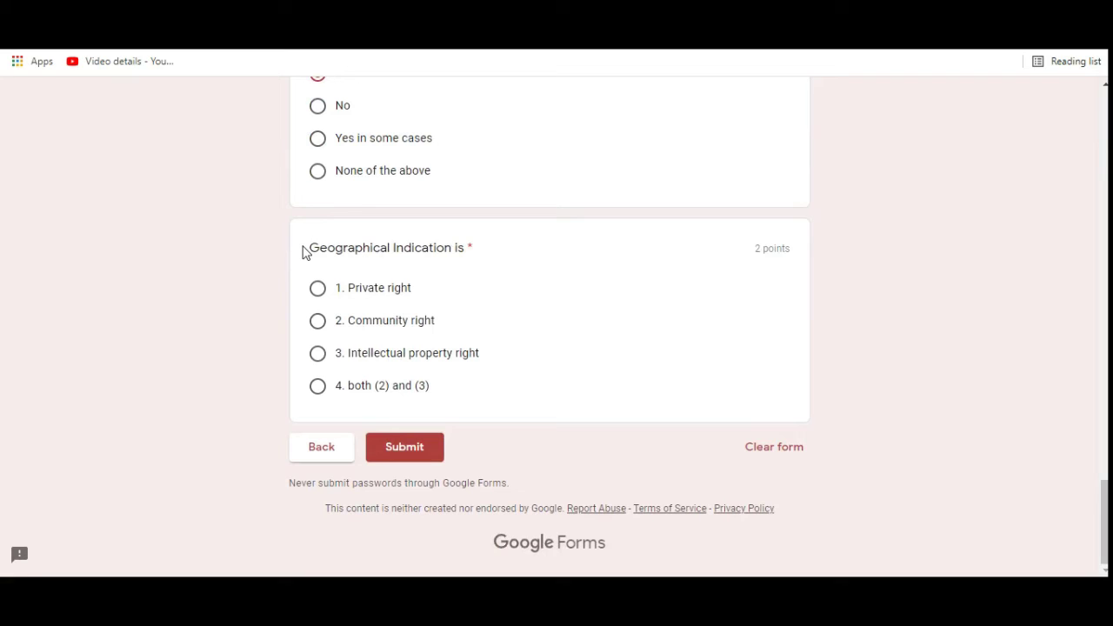
drag(304, 251, 475, 256)
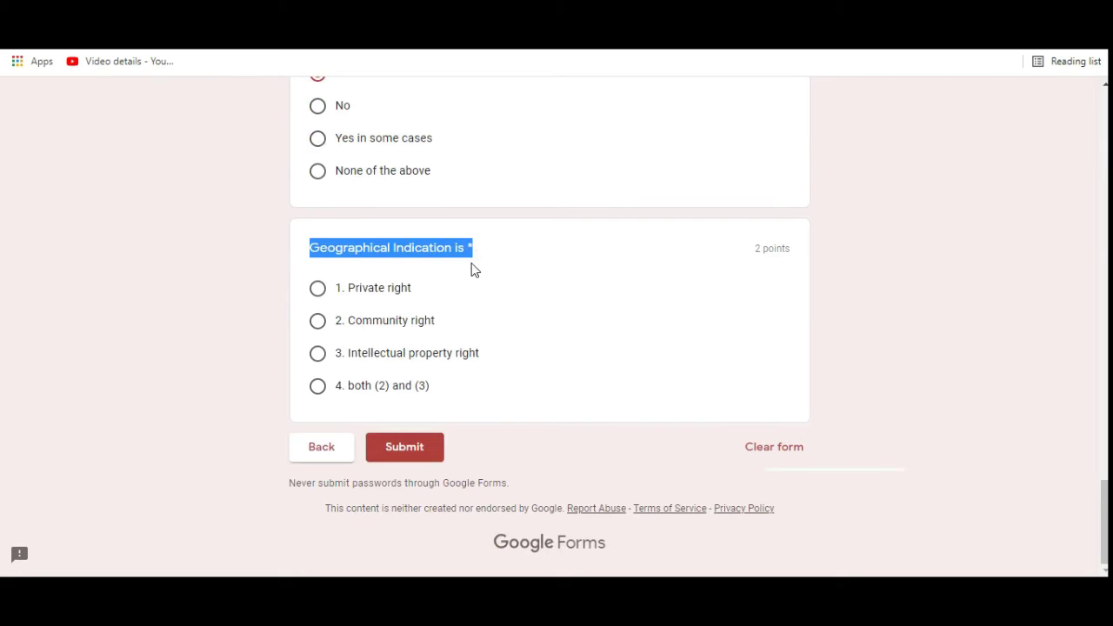
click(474, 269)
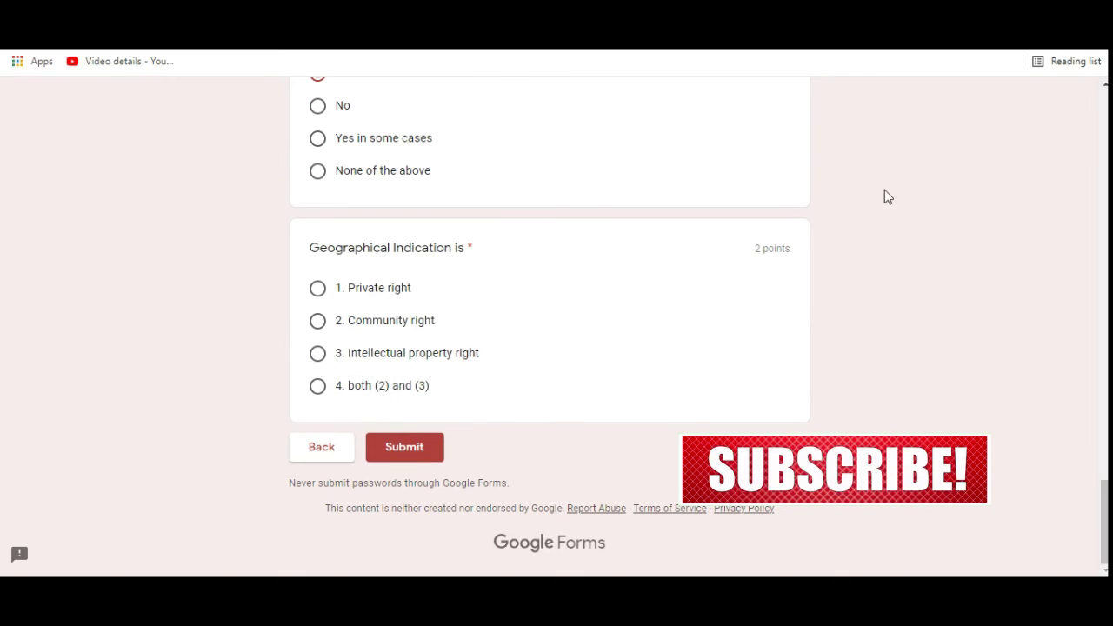
click(318, 387)
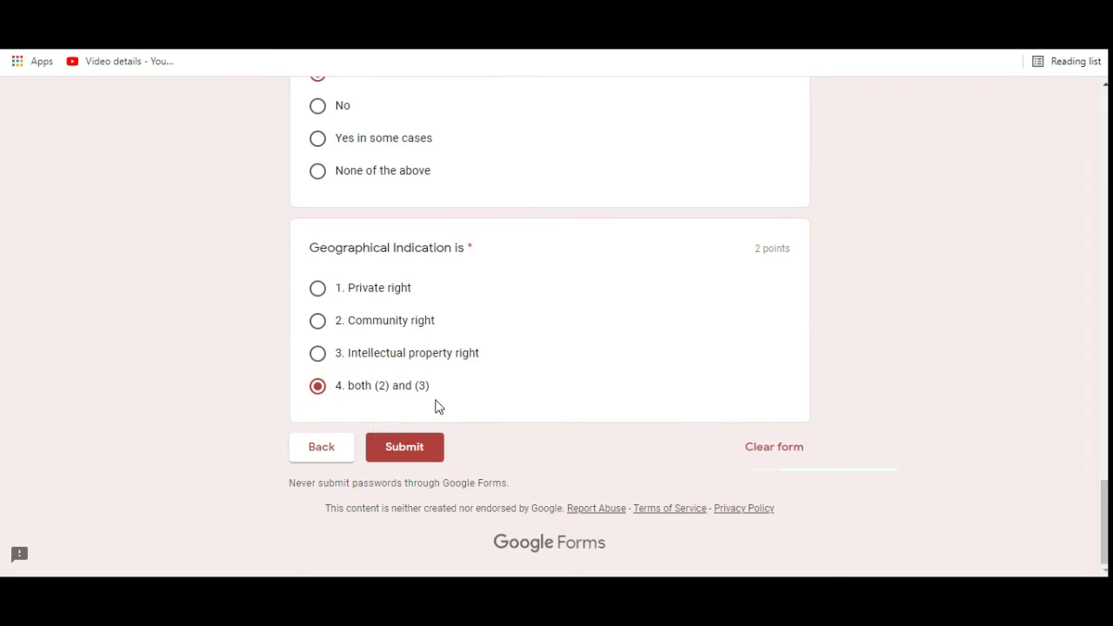
click(409, 449)
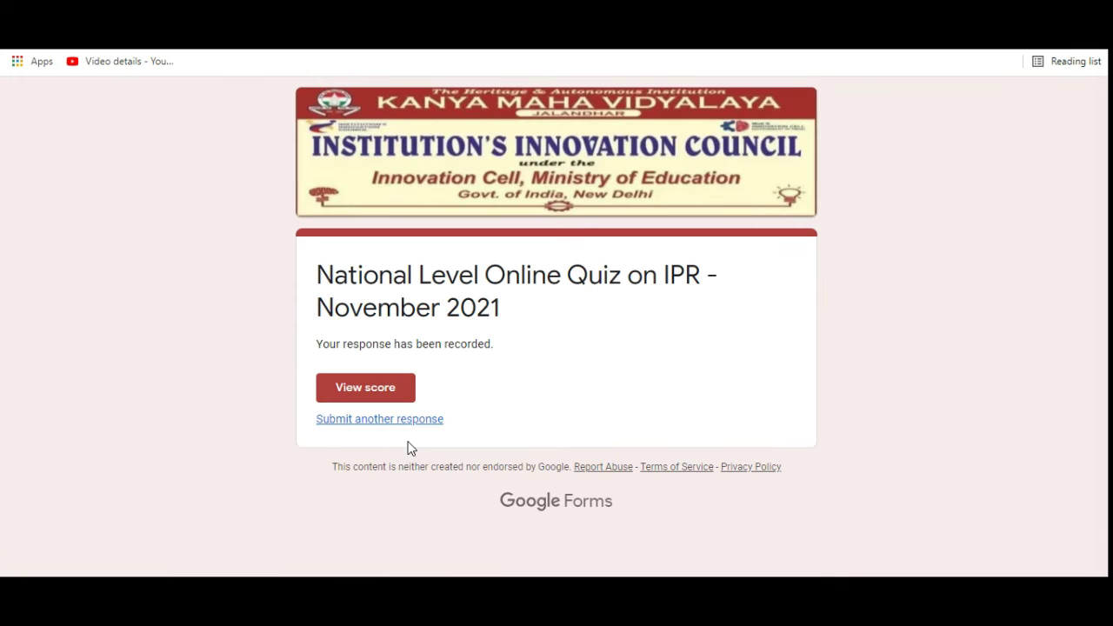
View the quiz score and review the marking of every answer from the first question to the last
click(353, 391)
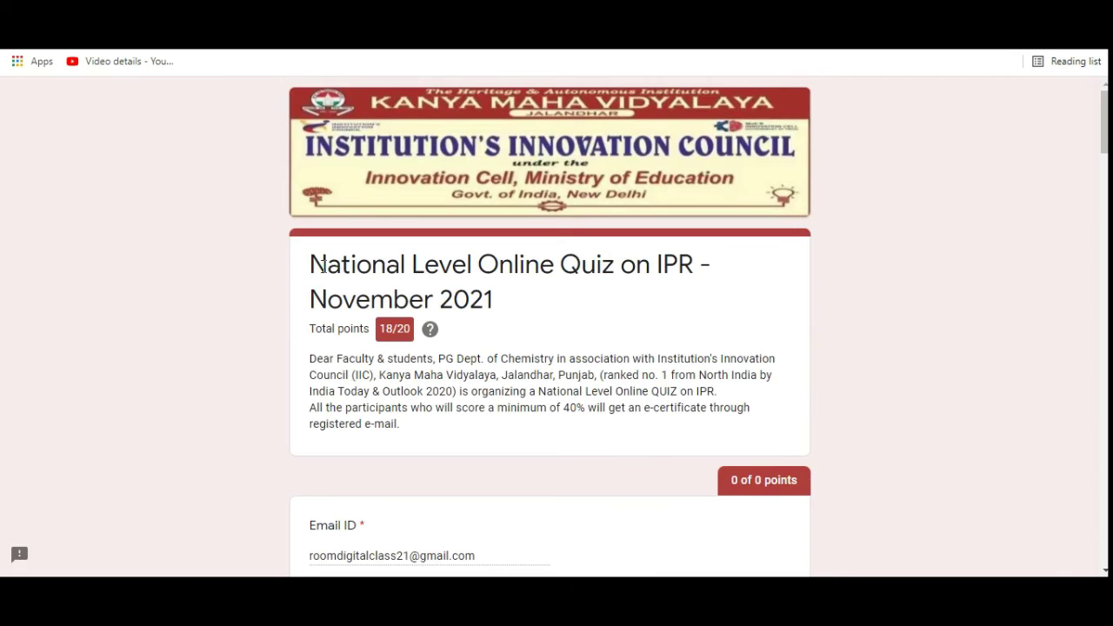
drag(305, 272, 510, 310)
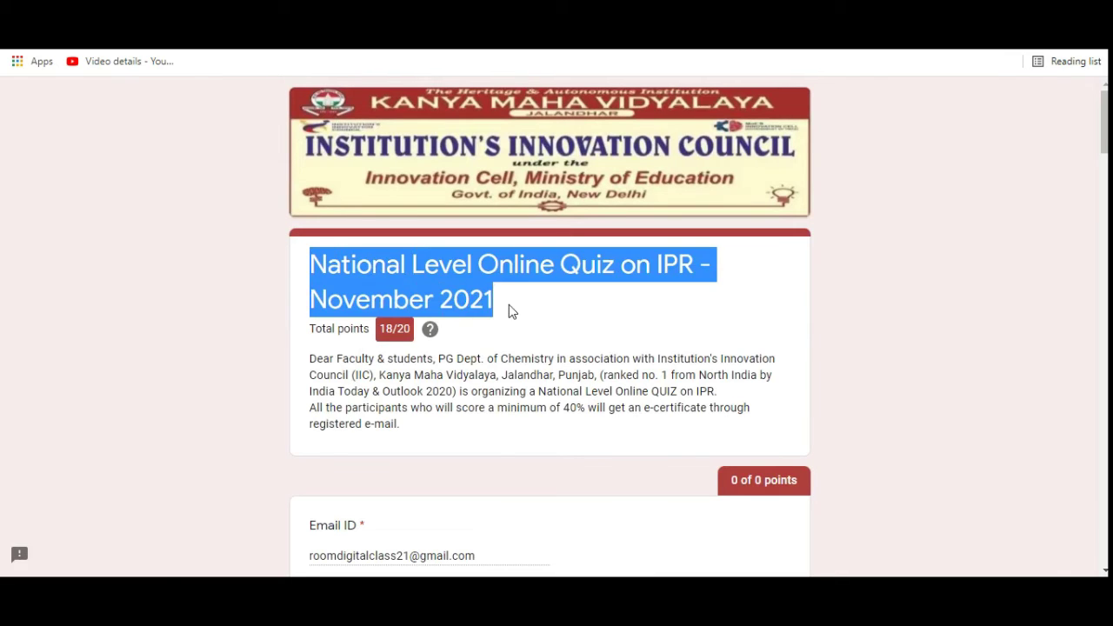
click(561, 318)
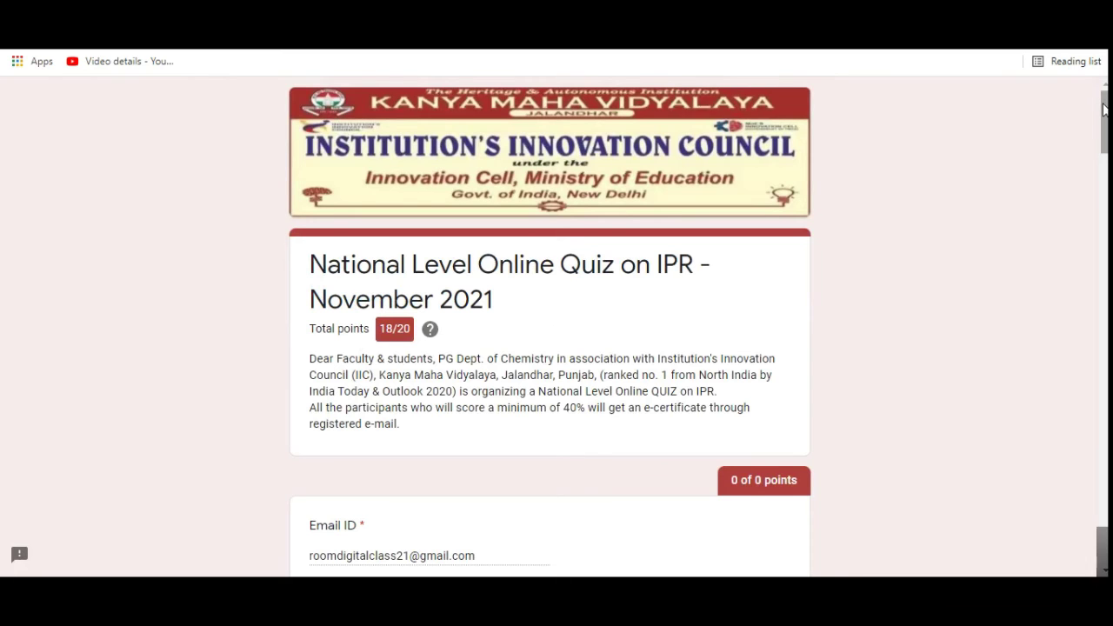
scroll(1105, 108, down, 6)
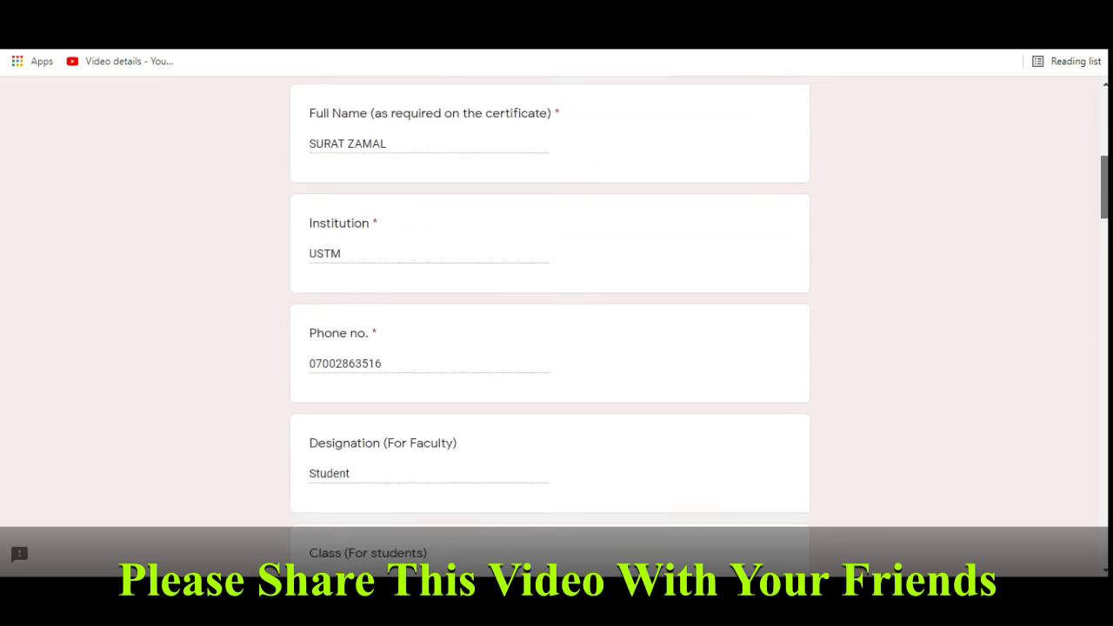
scroll(549, 304, down, 8)
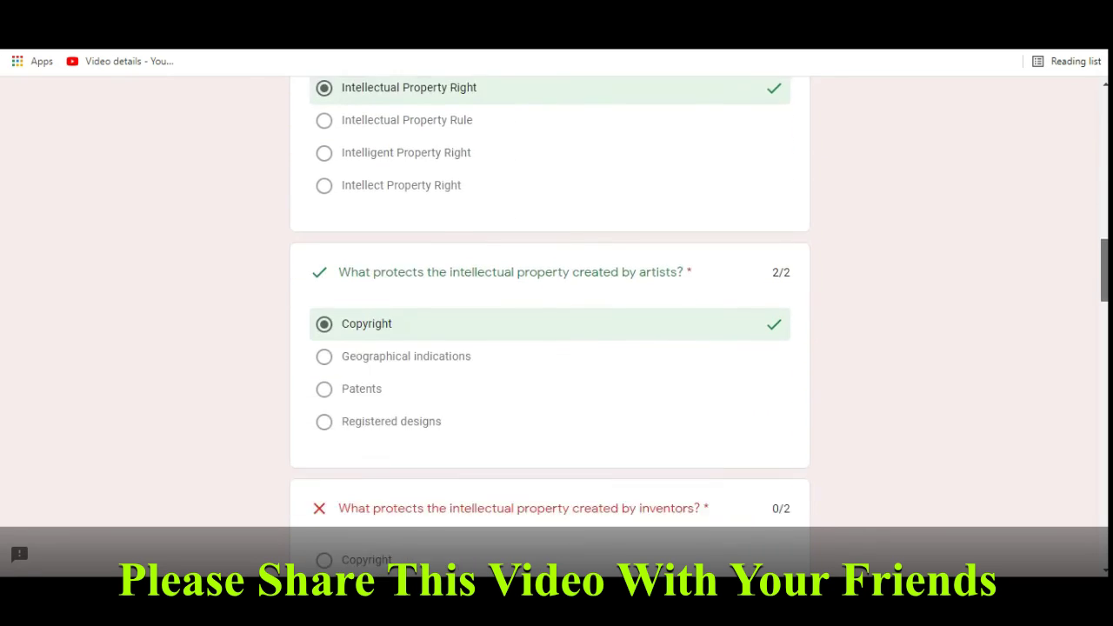
scroll(550, 320, down, 4)
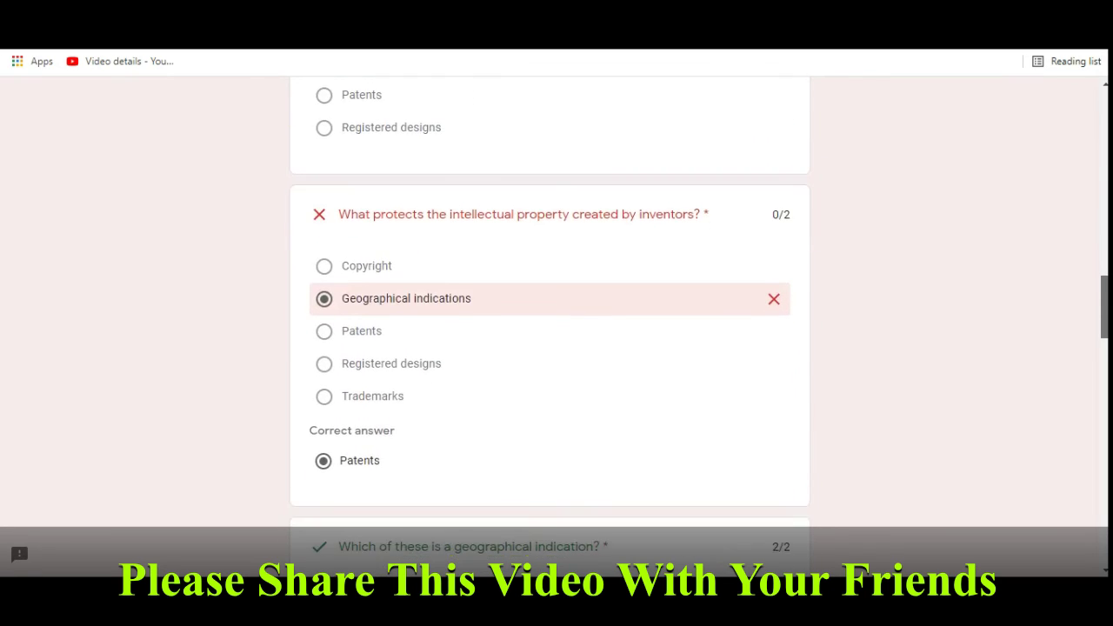
scroll(549, 320, down, 5)
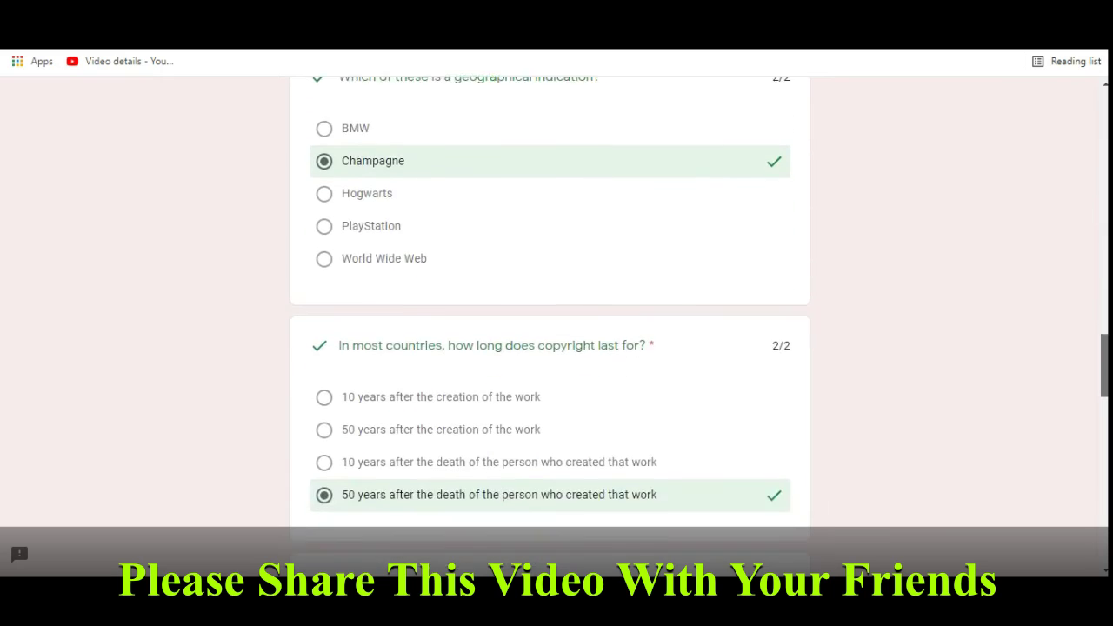
scroll(550, 320, down, 8)
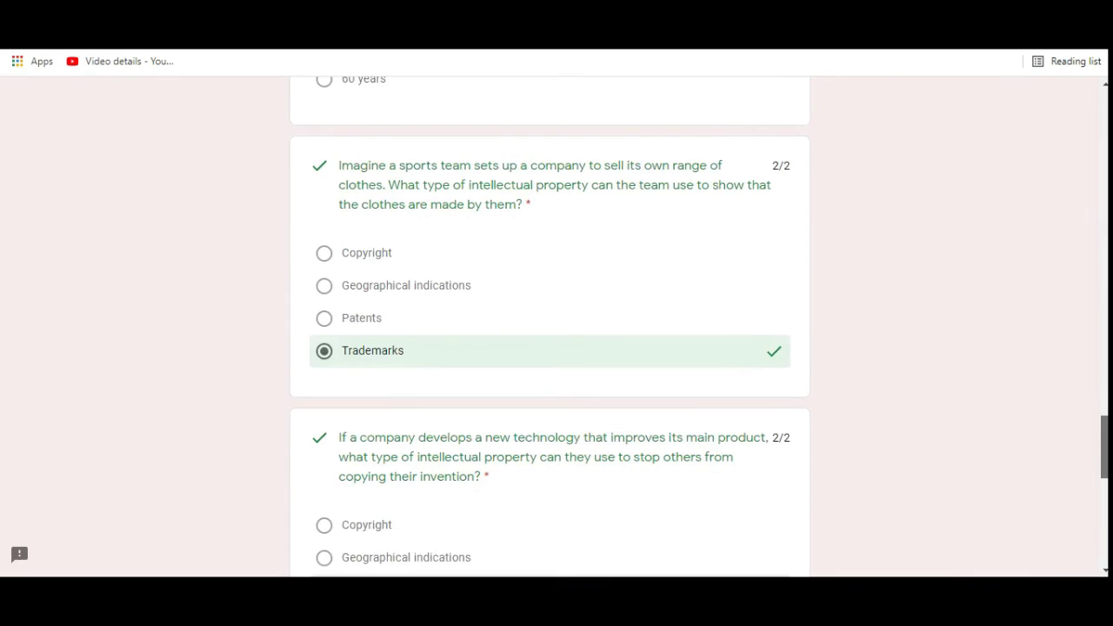
scroll(550, 320, down, 7)
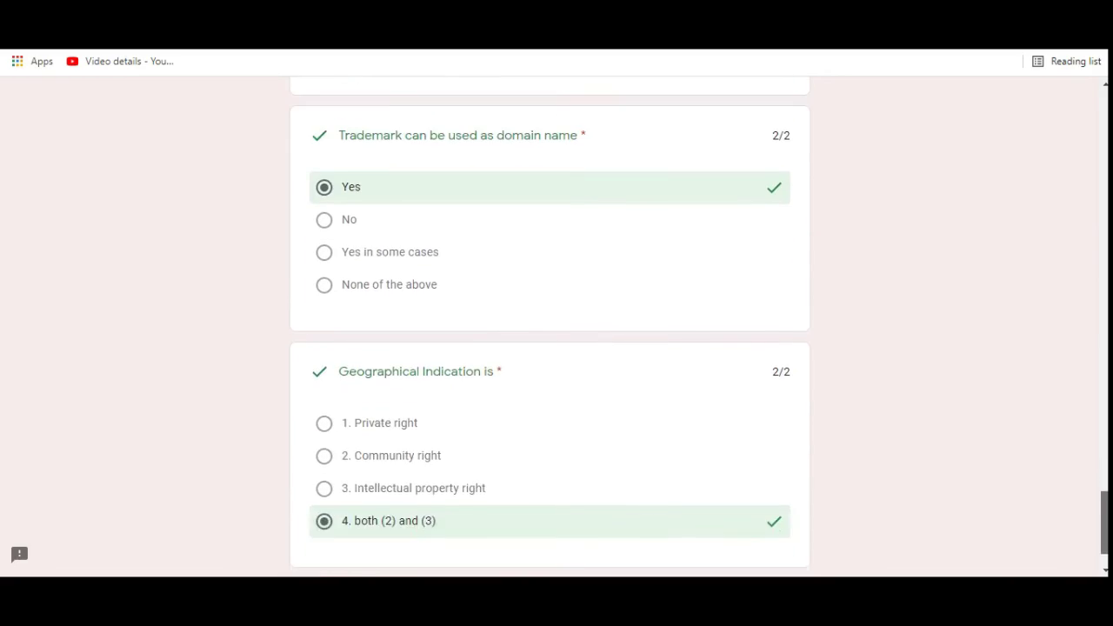
scroll(550, 320, down, 1)
drag(1104, 533, 1084, 107)
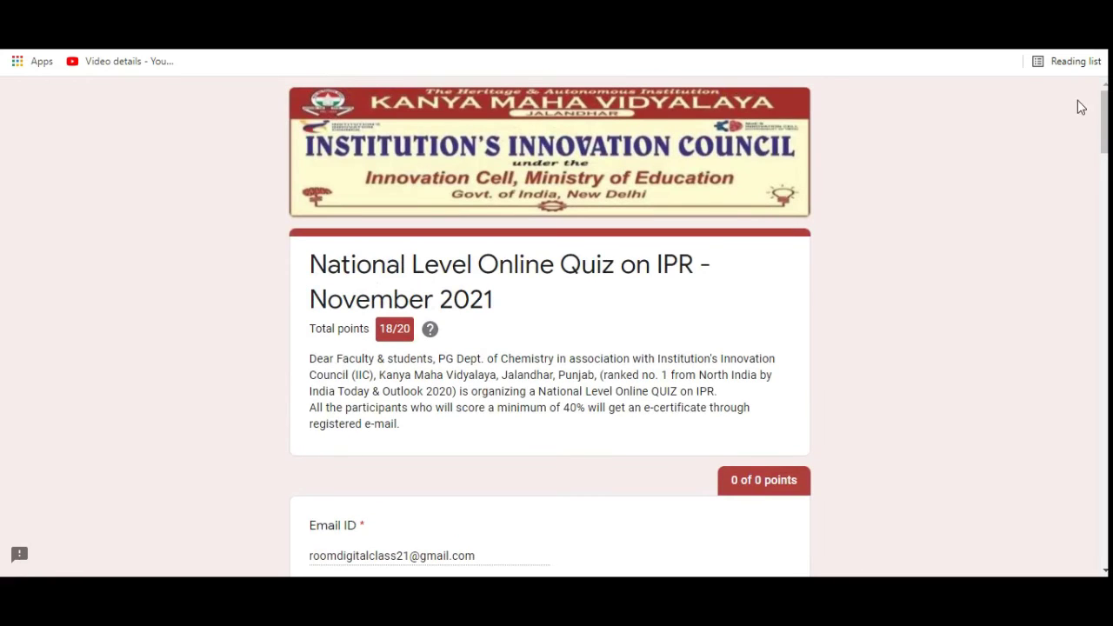
Switch to the Gmail inbox and open the PDF certificate attached to the "Certificate_Online Quiz on IPR" e-mail
key(ctrl+Tab)
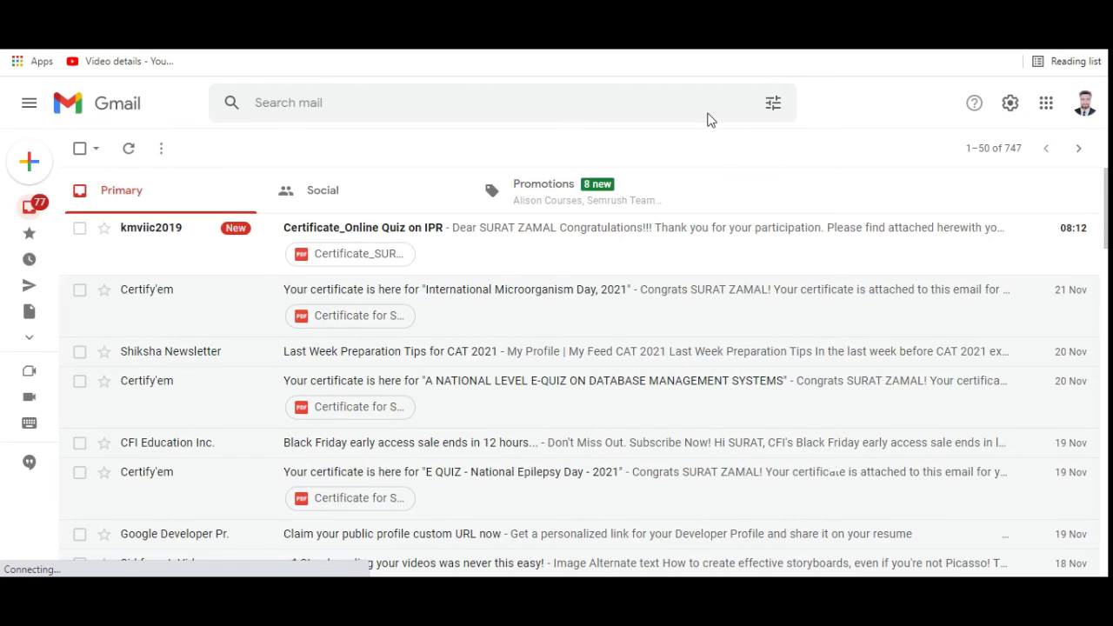
click(342, 254)
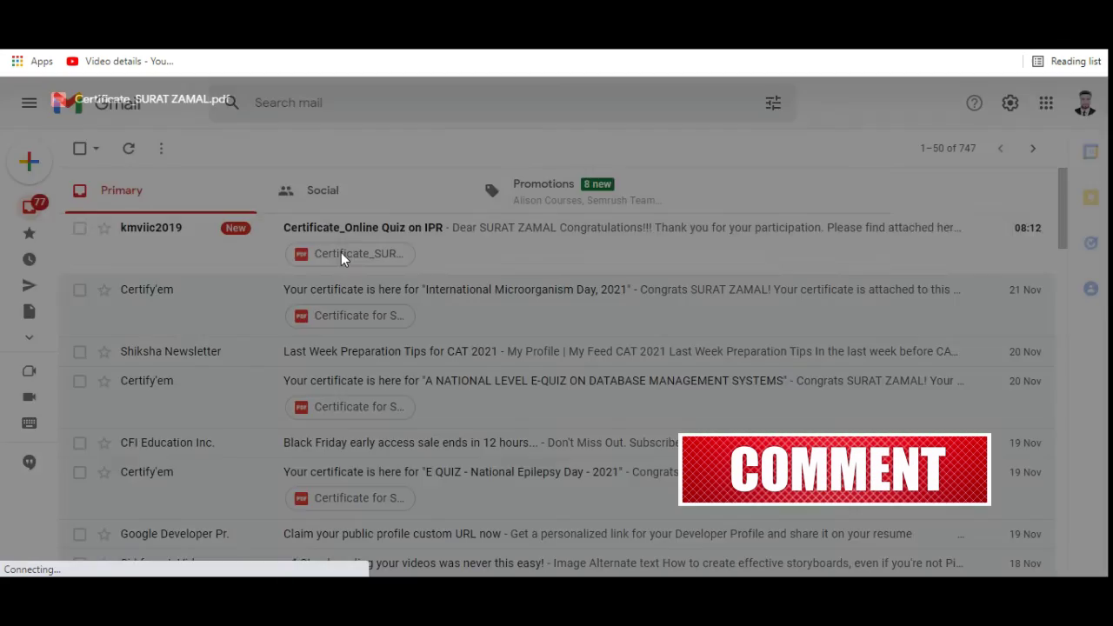